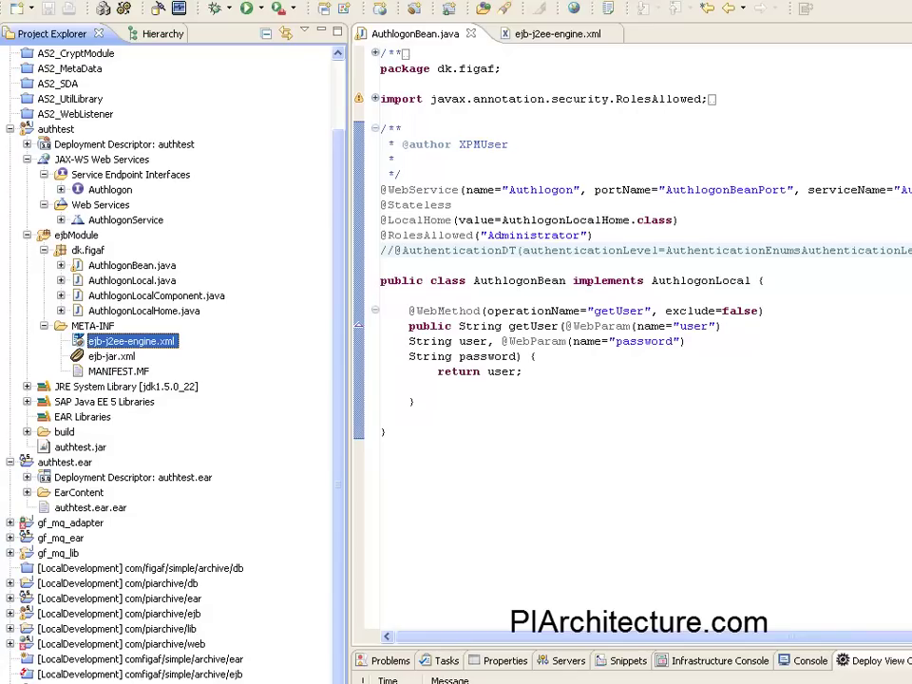
click(395, 251)
key(BackSpace)
key(BackSpace)
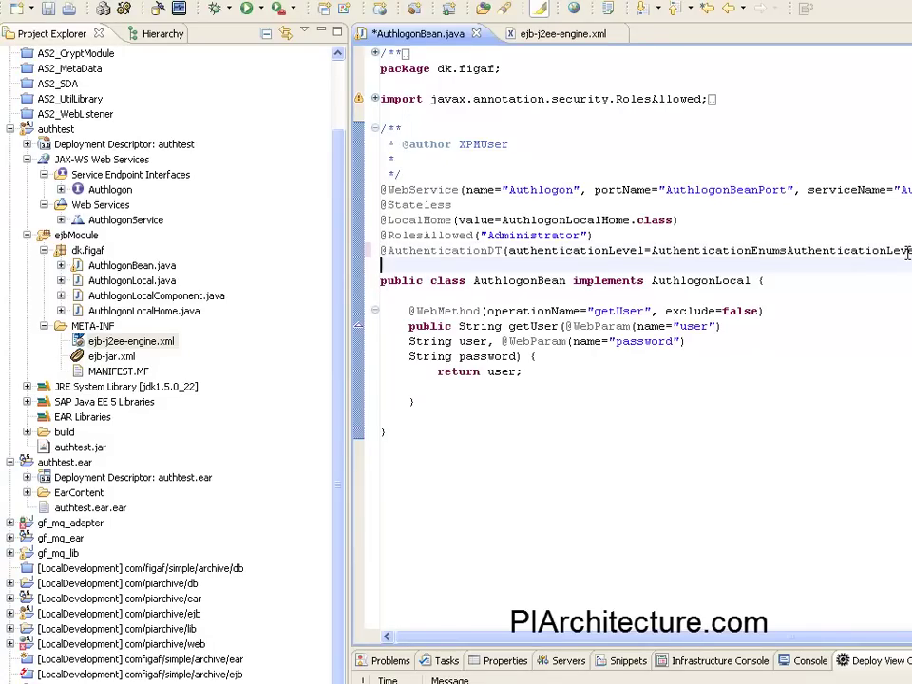
click(434, 234)
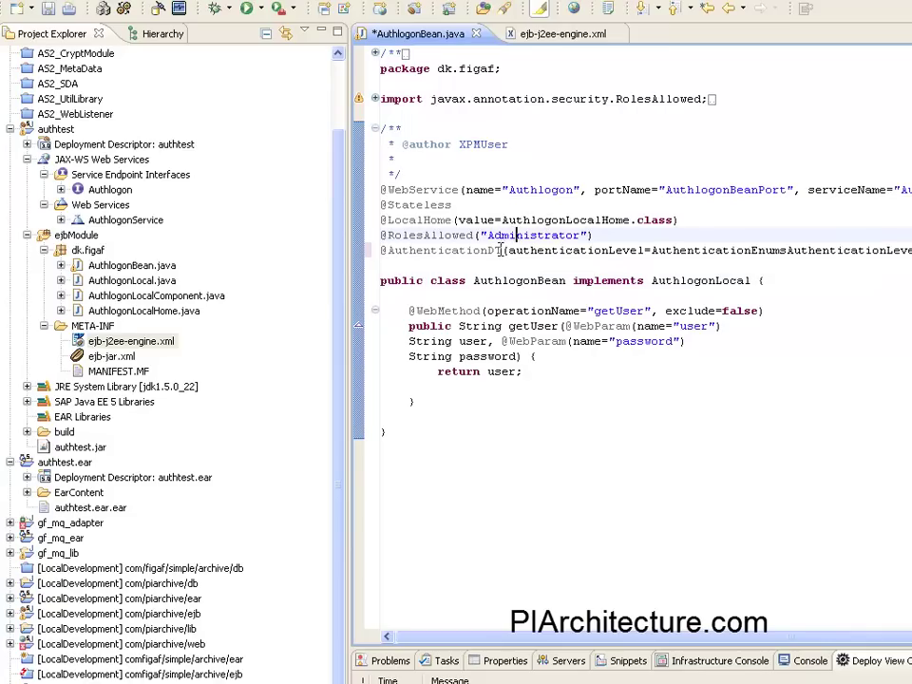
mouse_move(482, 281)
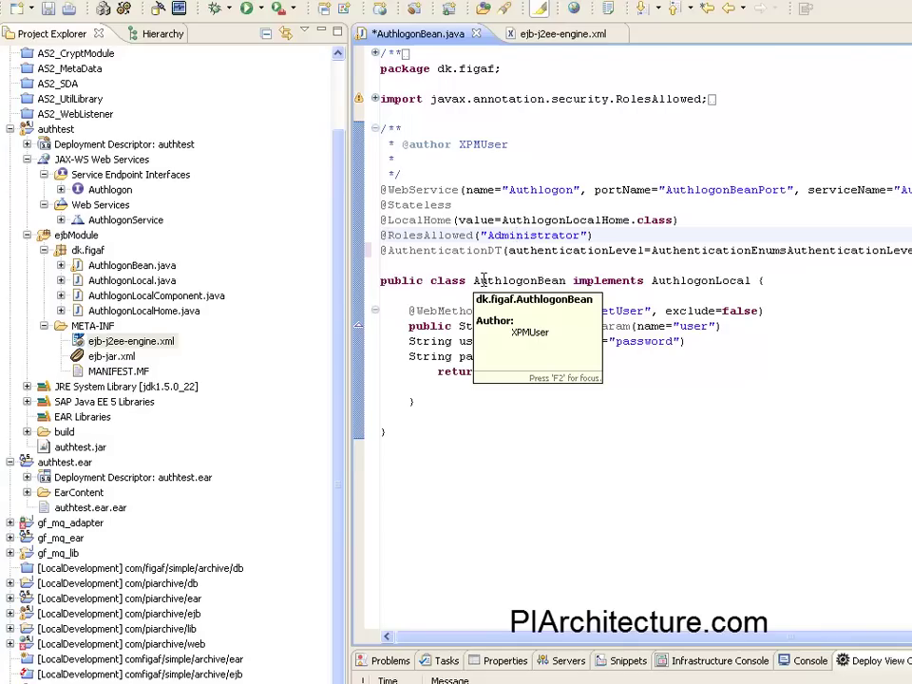
key(Down)
key(Home)
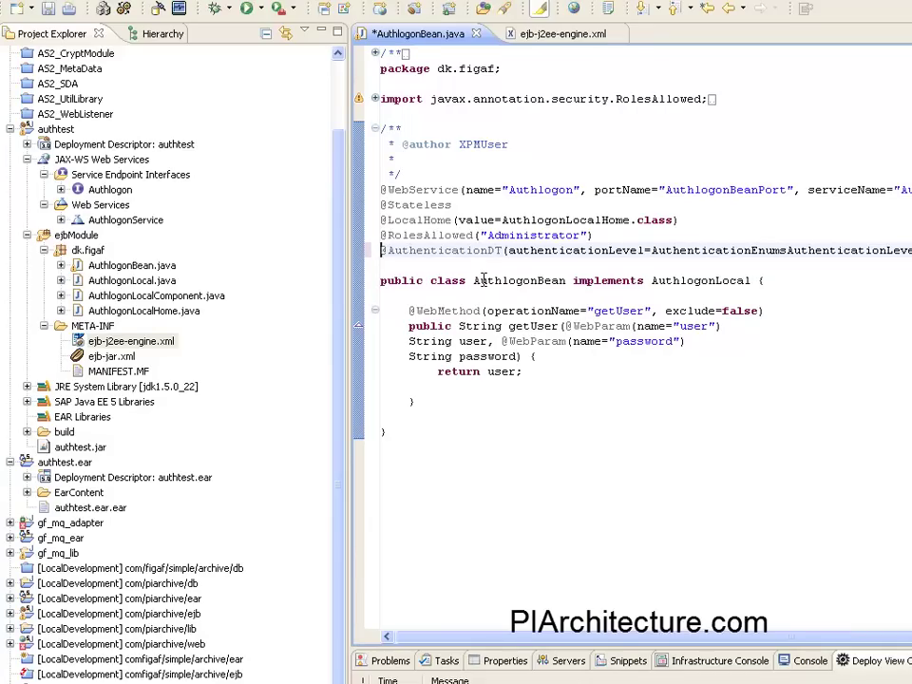
click(482, 235)
drag(527, 285, 531, 266)
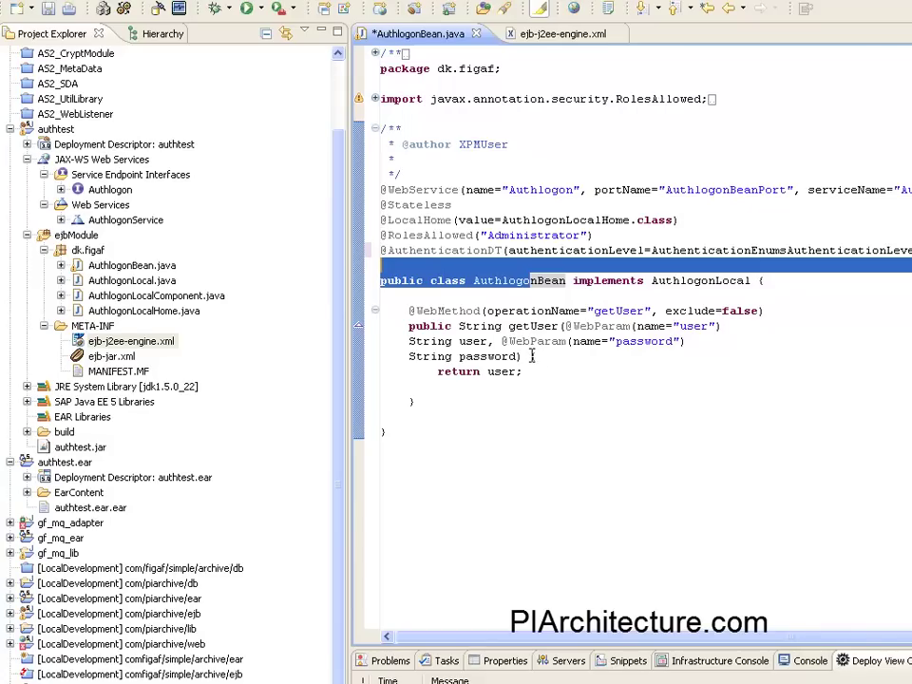
click(452, 248)
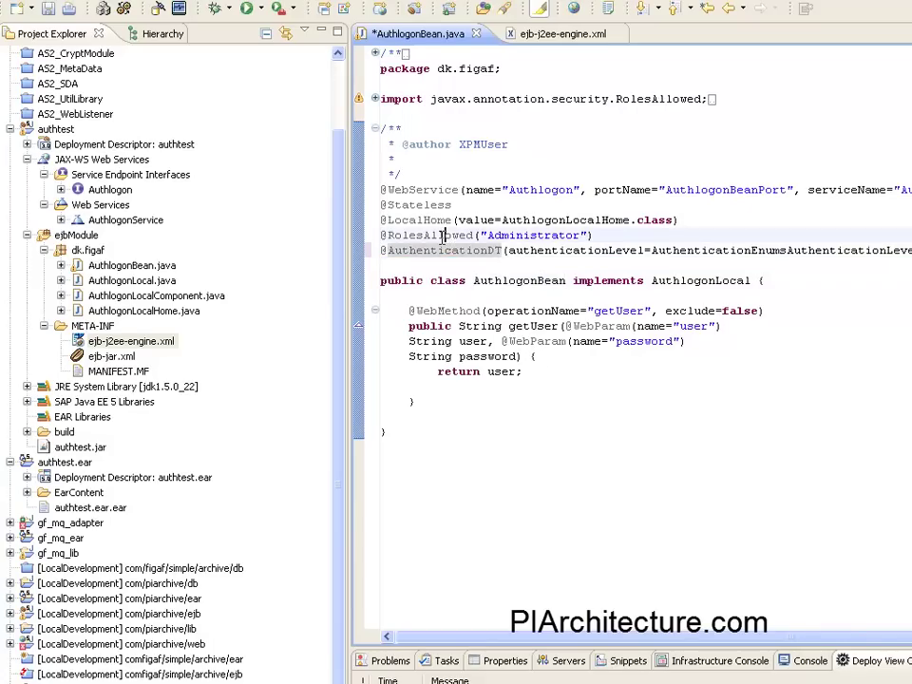
click(444, 235)
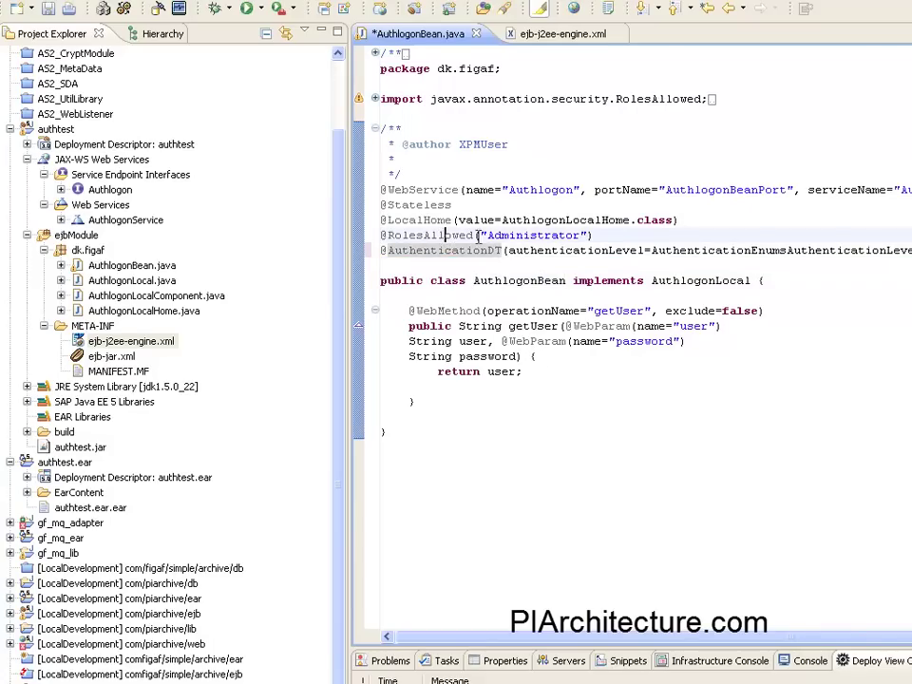
Replace the Everybody server role name with Administrator in ejb-j2ee-engine.xml and save the file.
click(530, 37)
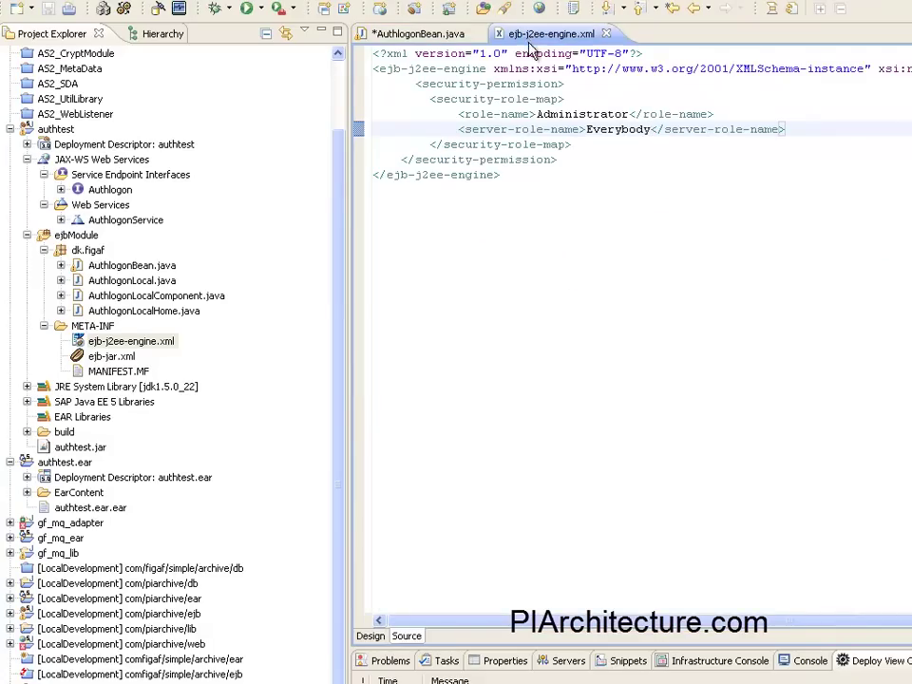
key(BackSpace)
key(BackSpace)
key(BackSpace)
key(BackSpace)
key(BackSpace)
double_click(603, 129)
key(BackSpace)
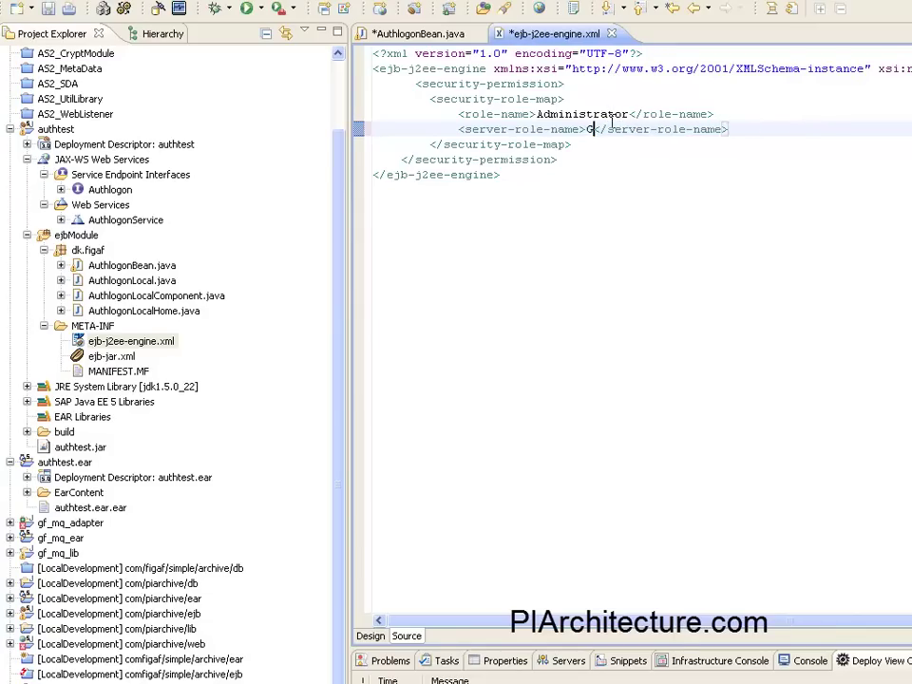
text(Administrator)
double_click(596, 129)
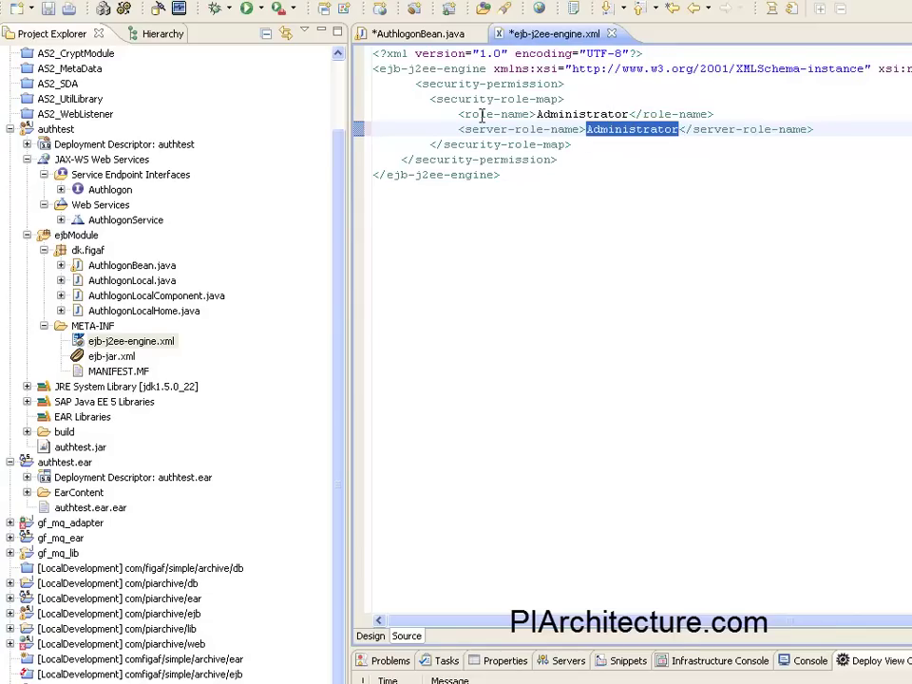
double_click(556, 114)
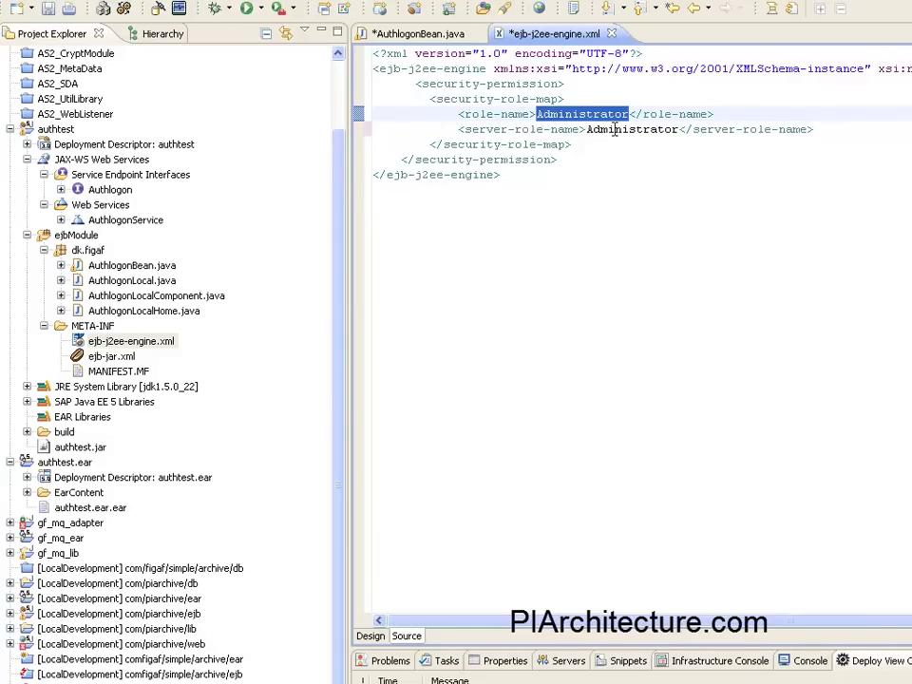
key(ctrl+s)
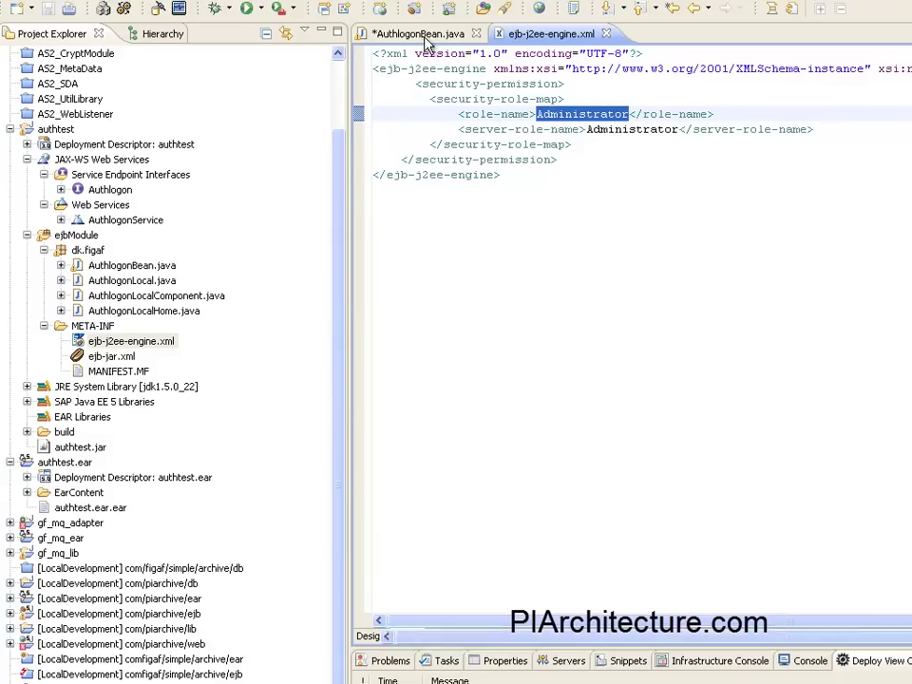
click(424, 36)
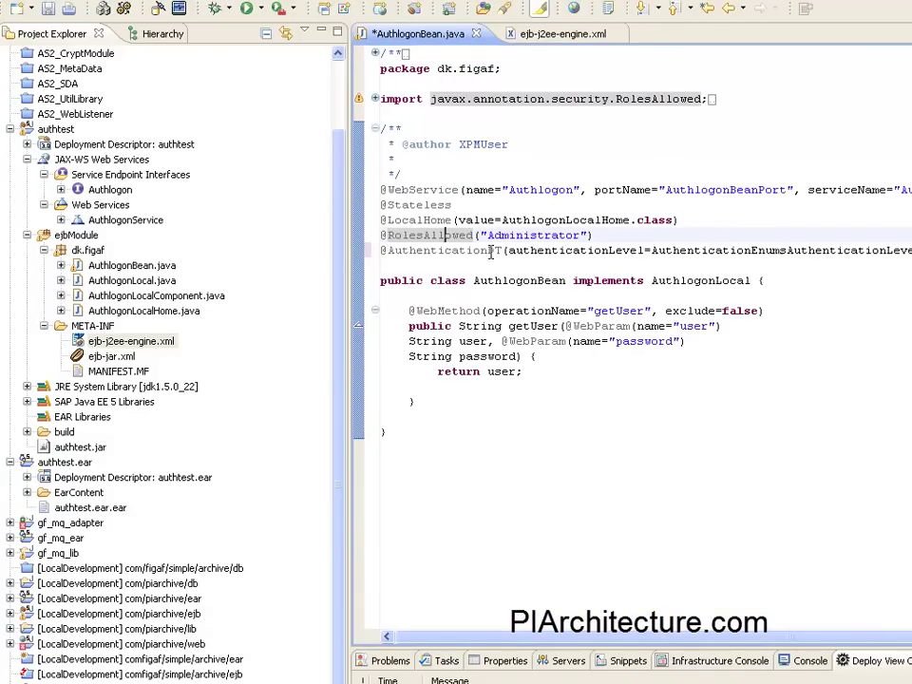
click(418, 252)
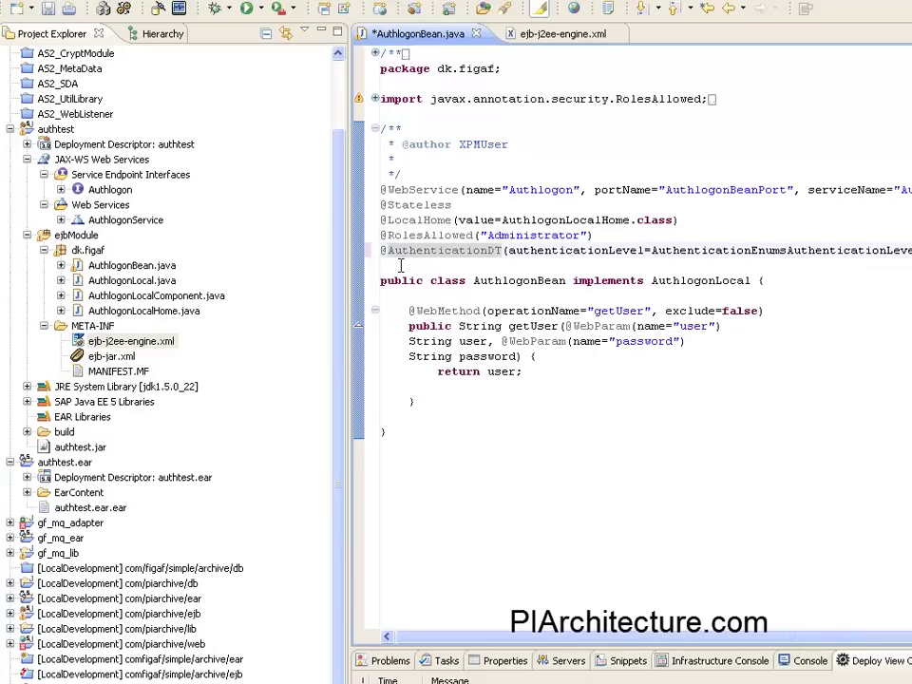
text(//)
key(ctrl+s)
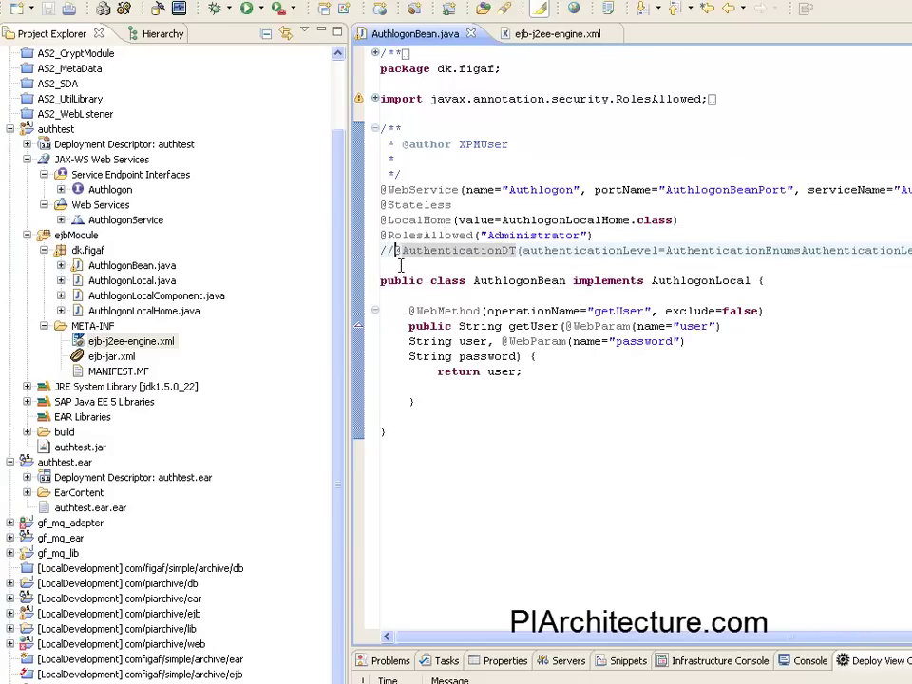
right_click(68, 463)
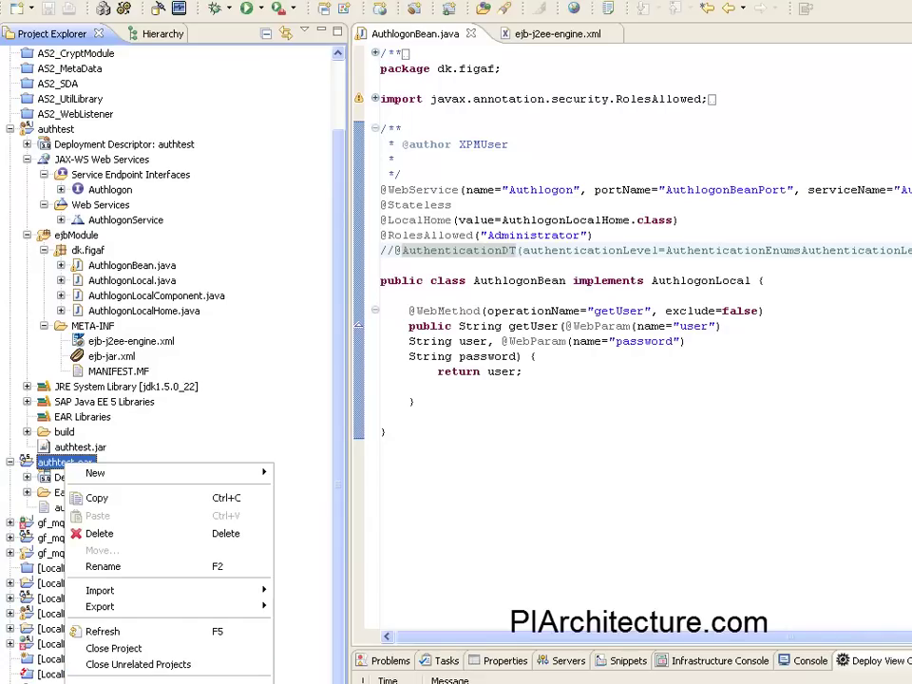
key(Escape)
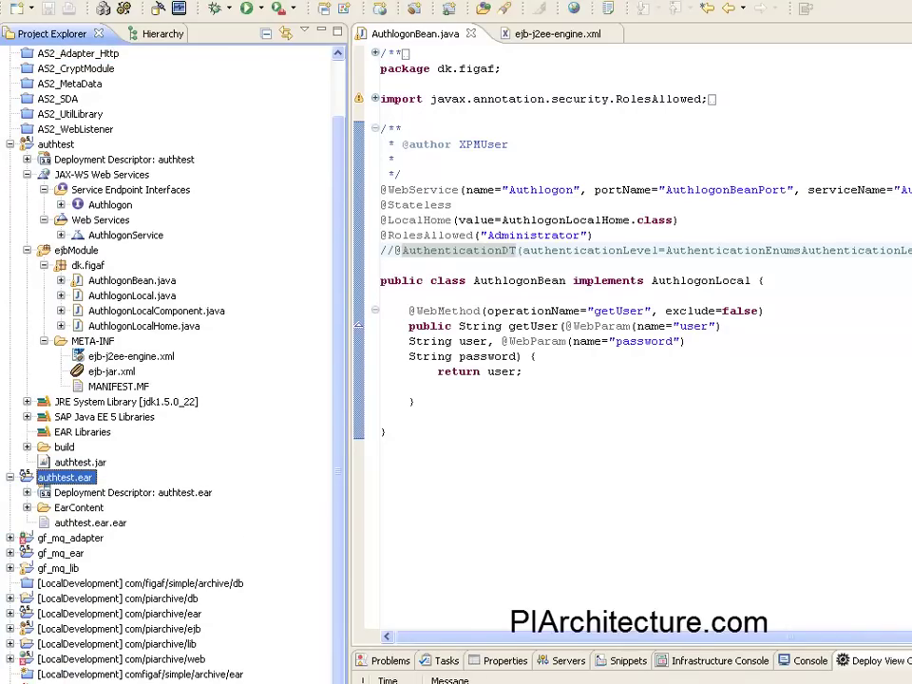
In soapUI, open Request 1 of the Authtest binding's getUser operation.
key(alt+Tab)
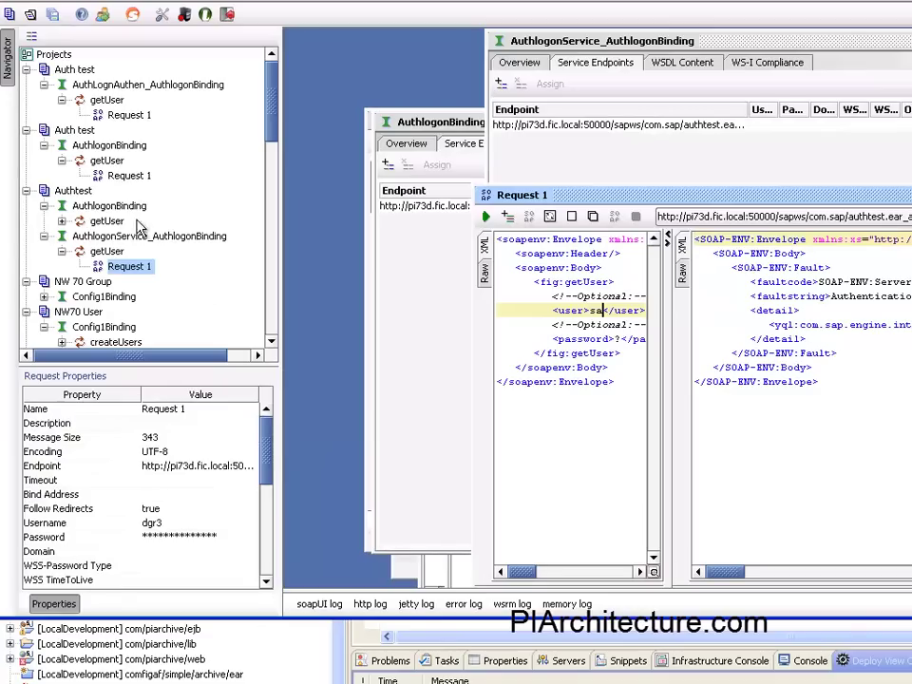
click(109, 207)
double_click(109, 210)
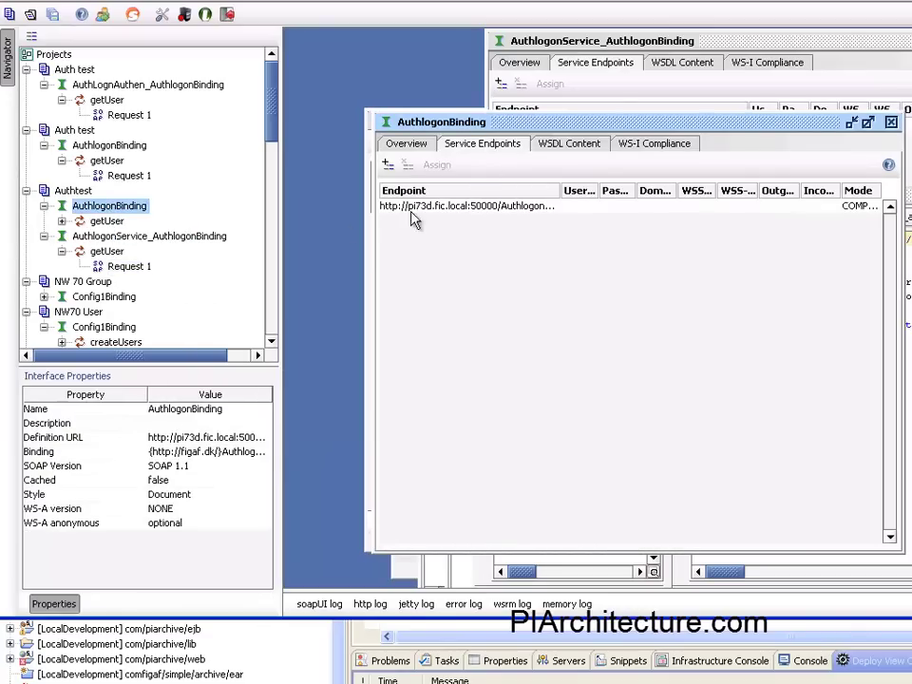
click(406, 148)
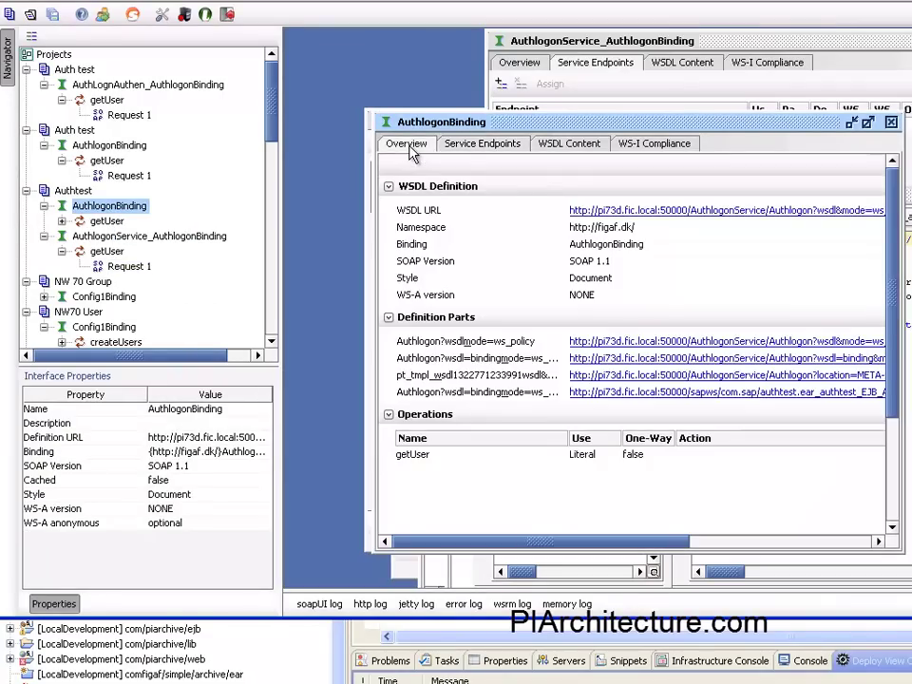
click(470, 145)
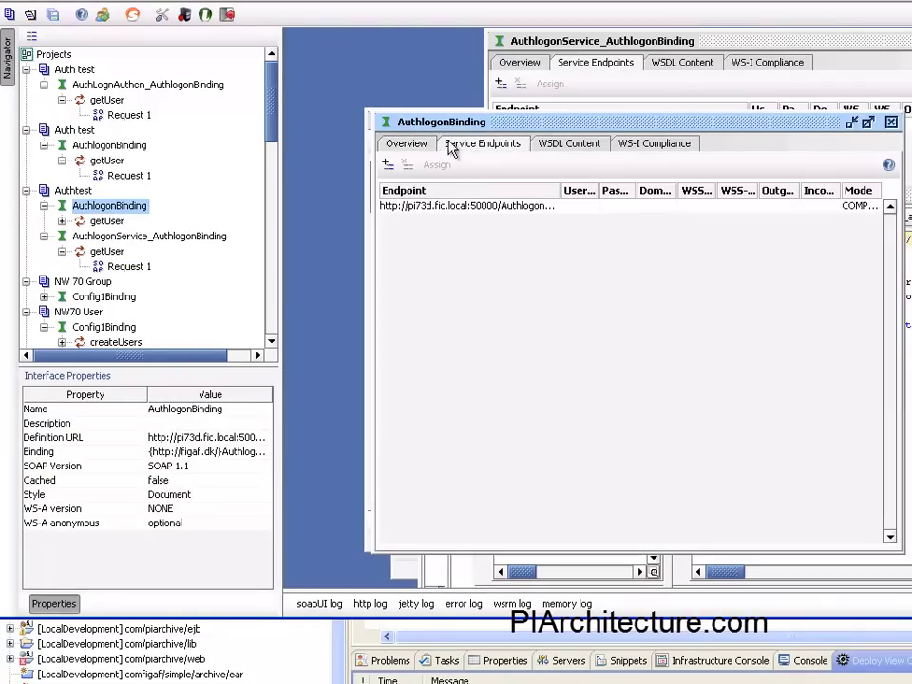
click(99, 221)
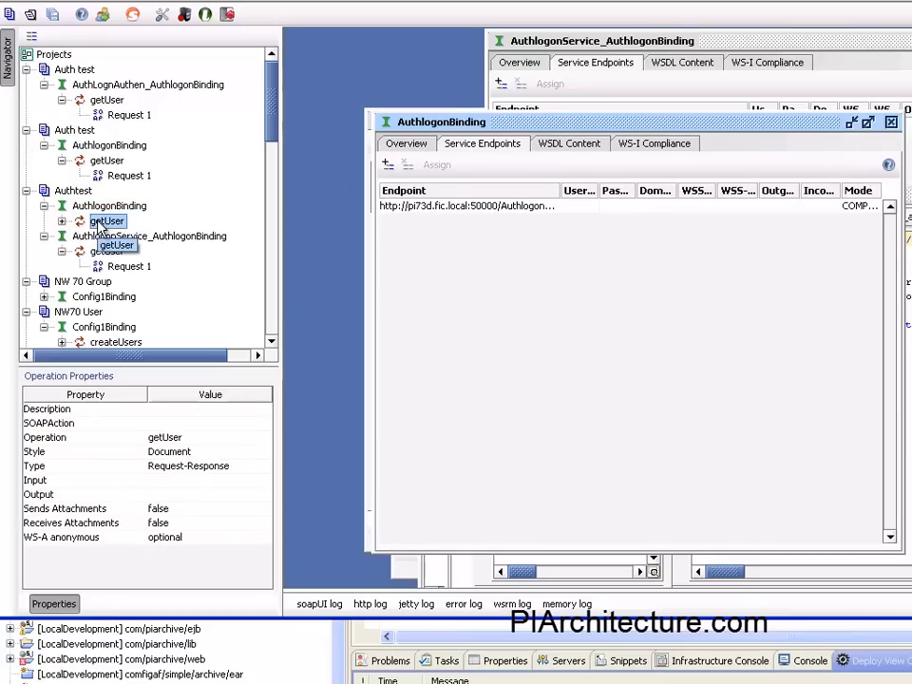
click(62, 220)
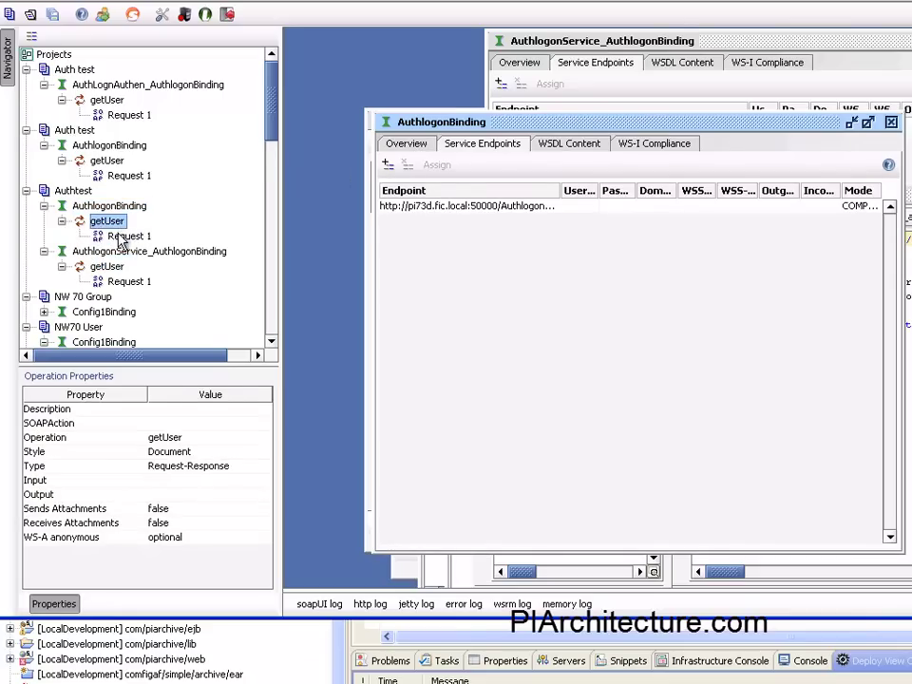
click(121, 238)
double_click(121, 237)
Enter a user id, fill in the basic-auth username and password, and send the request.
click(404, 155)
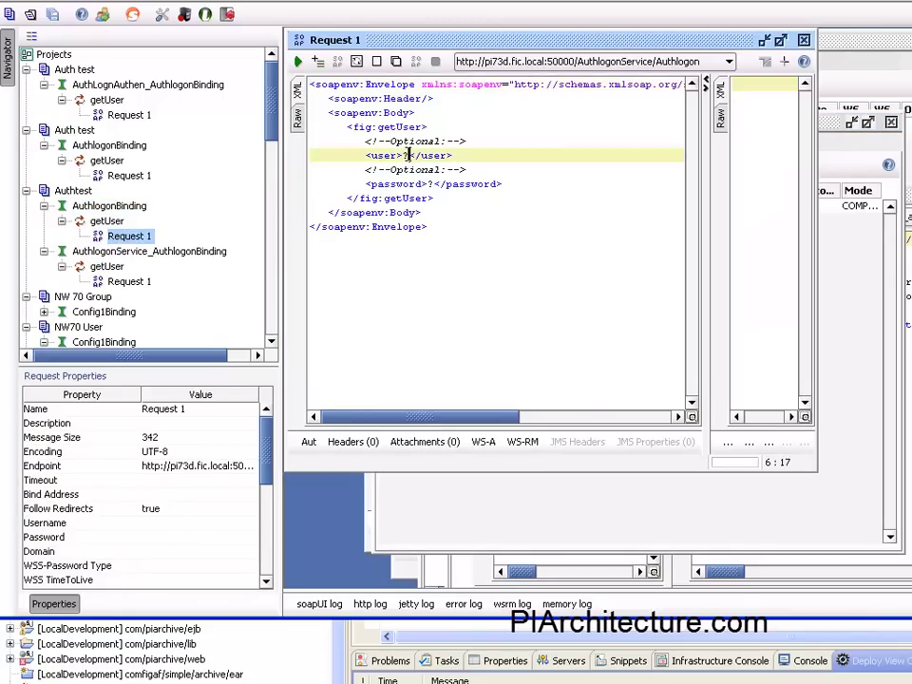
key(Delete)
text(dgg)
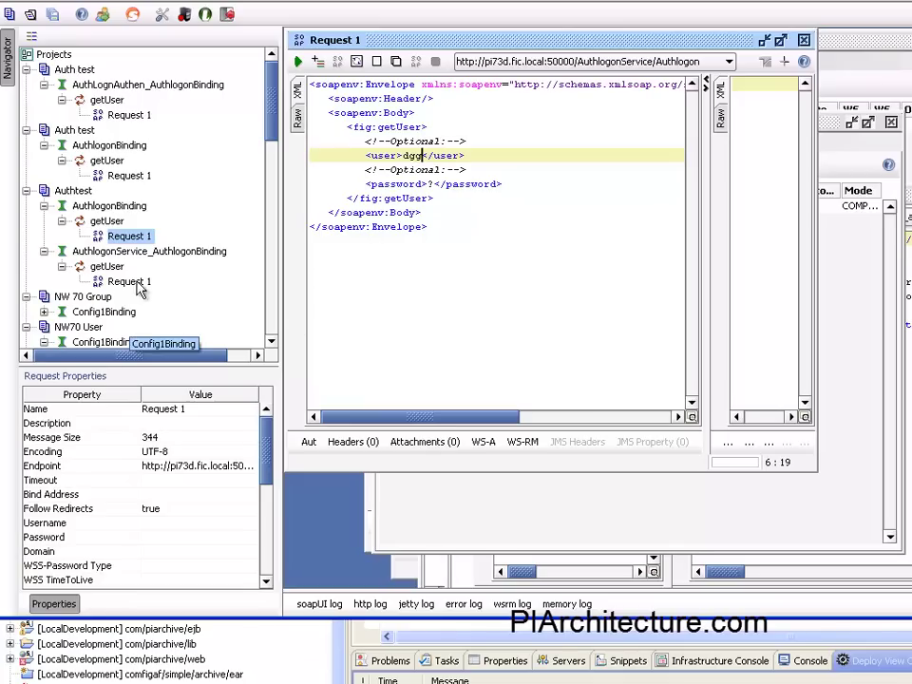
click(143, 523)
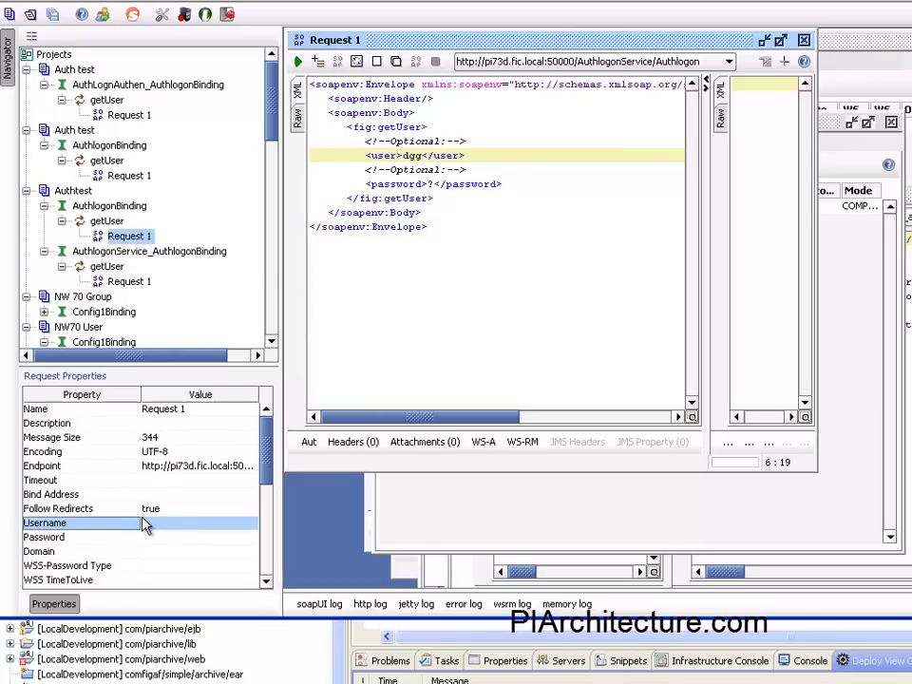
text(dgr)
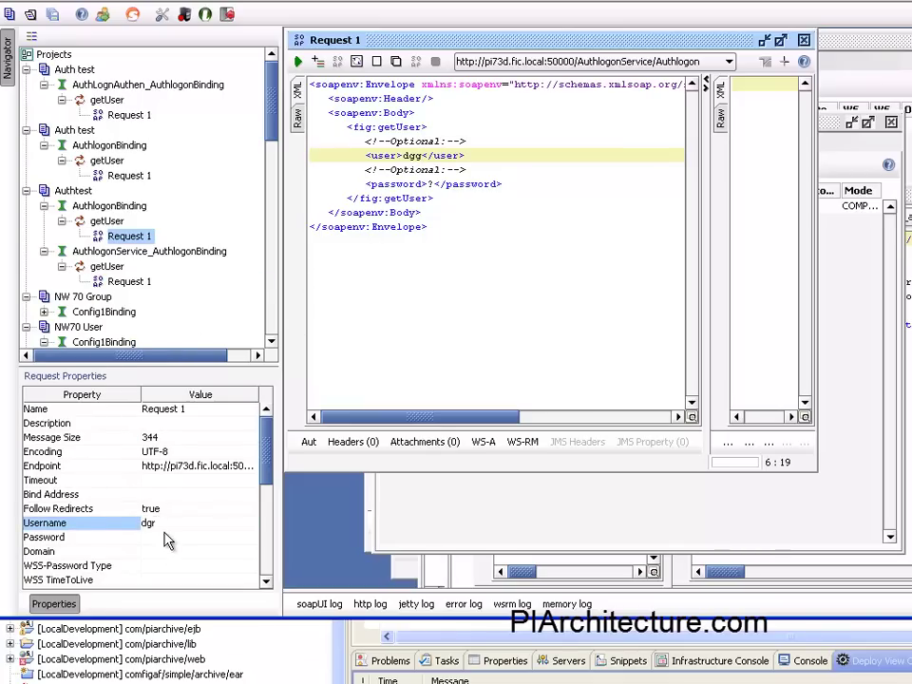
click(163, 533)
text(password)
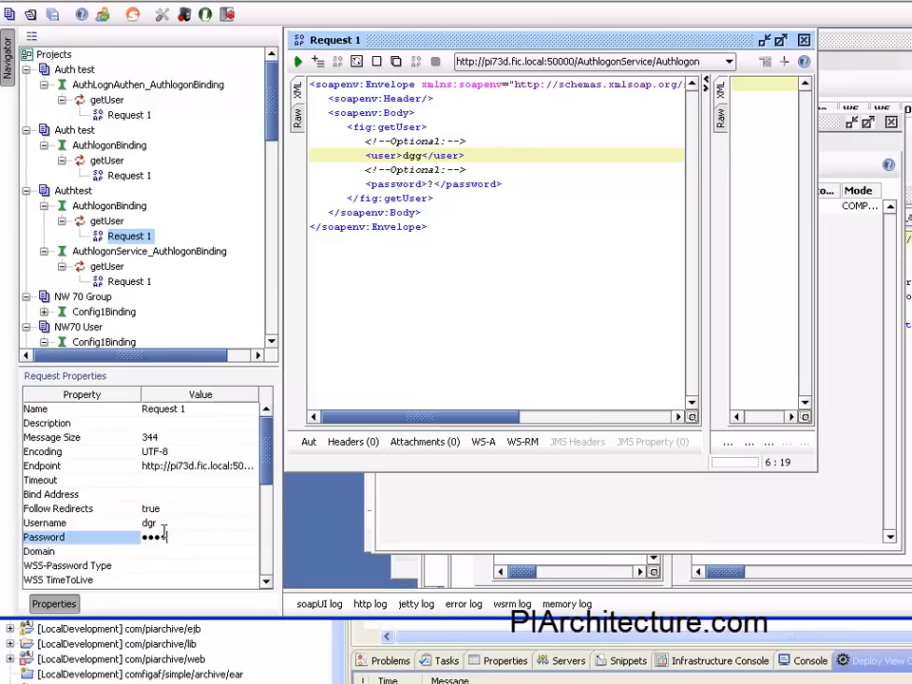
click(297, 61)
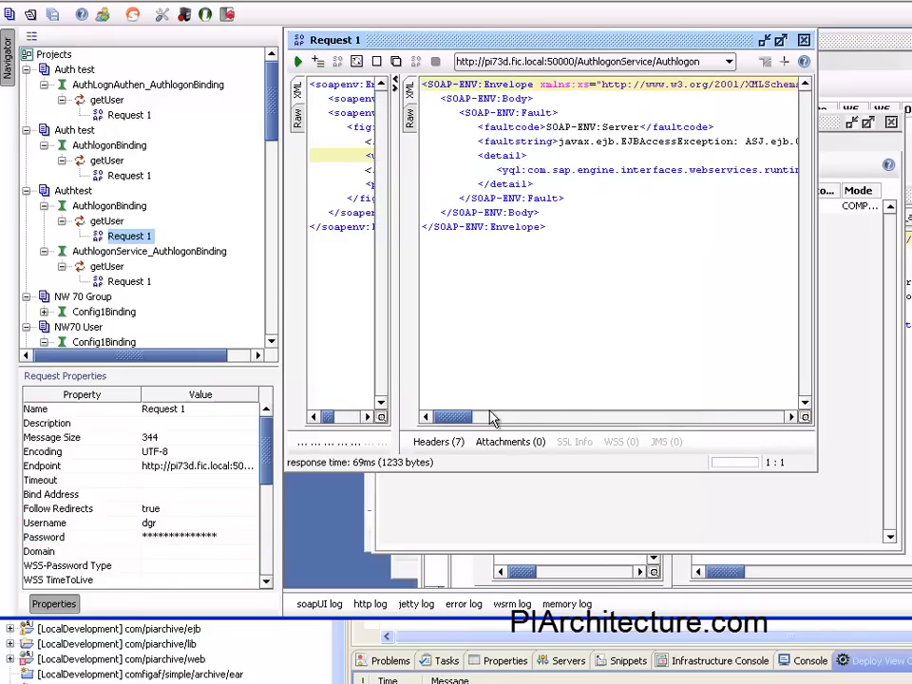
Scroll the fault response to show principal J2EE_GUEST with authentication method unknown.
drag(463, 418, 541, 421)
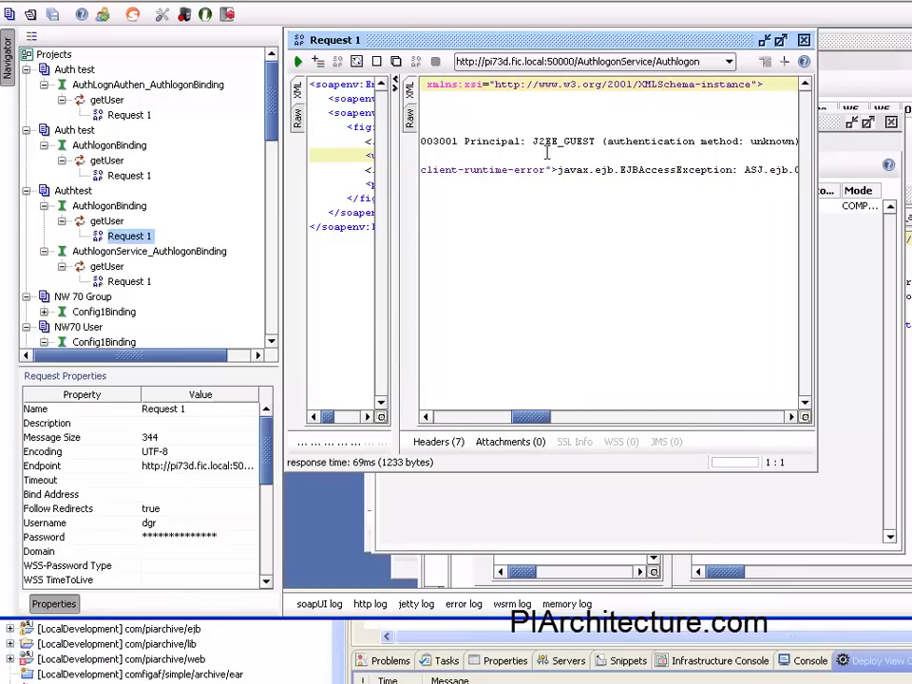
drag(533, 141, 595, 140)
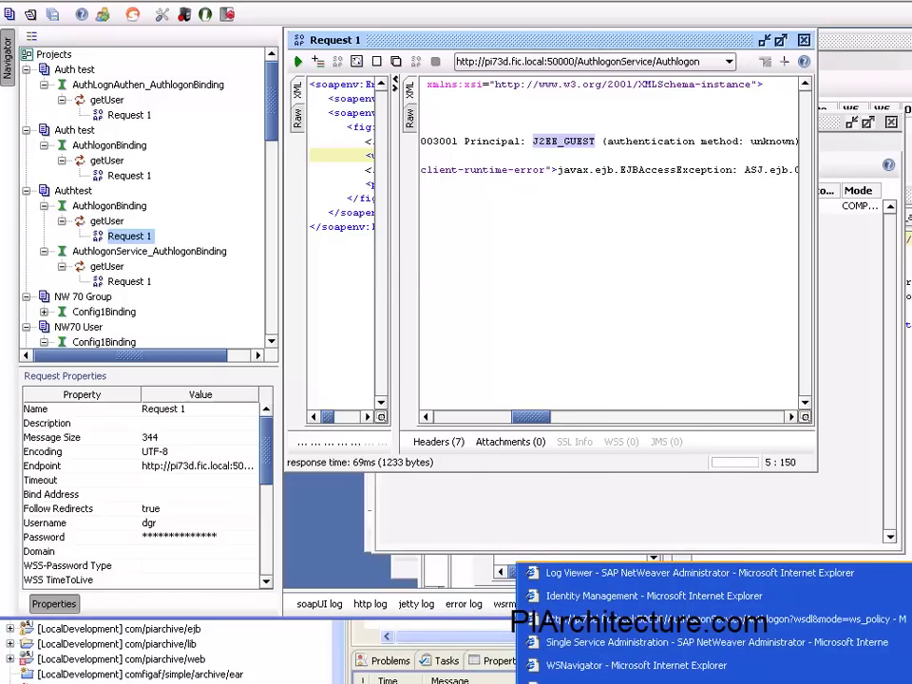
From the AS Java start page, go to NetWeaver Administrator's SOA > Application and Scenario Communication > Single Service Administration.
click(646, 680)
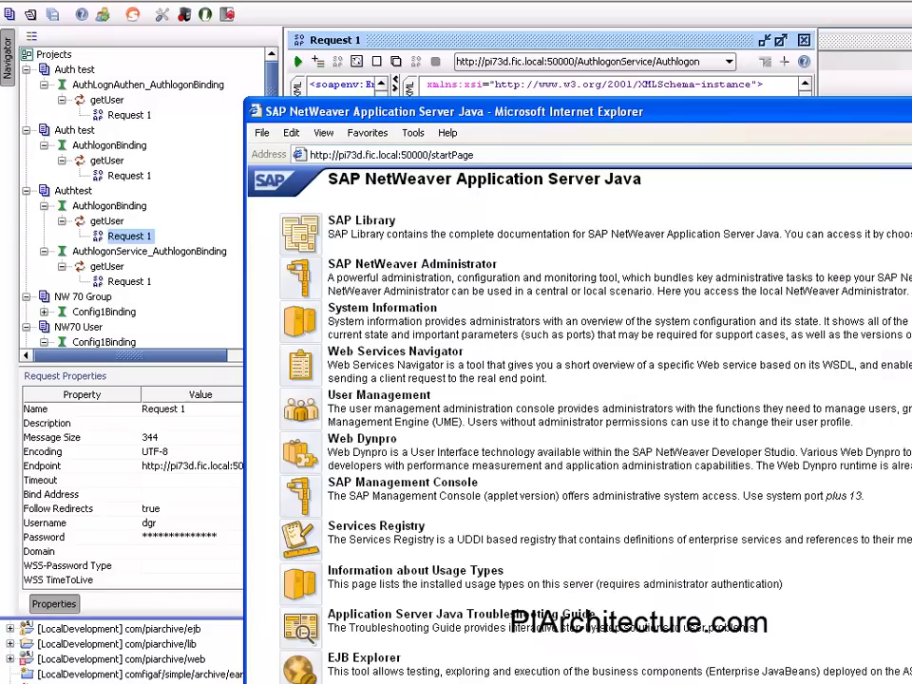
click(295, 366)
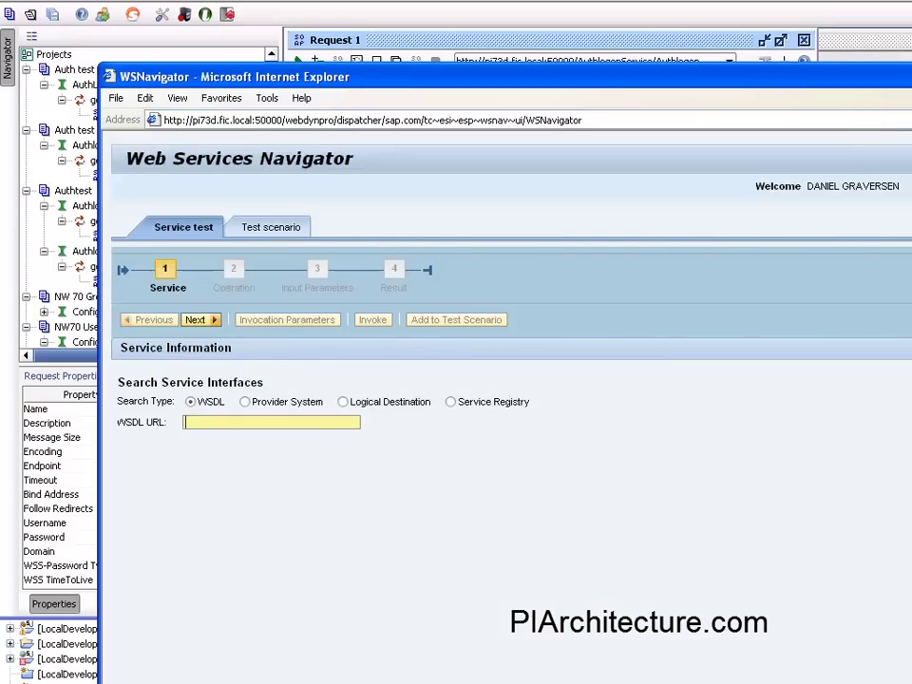
key(alt+F4)
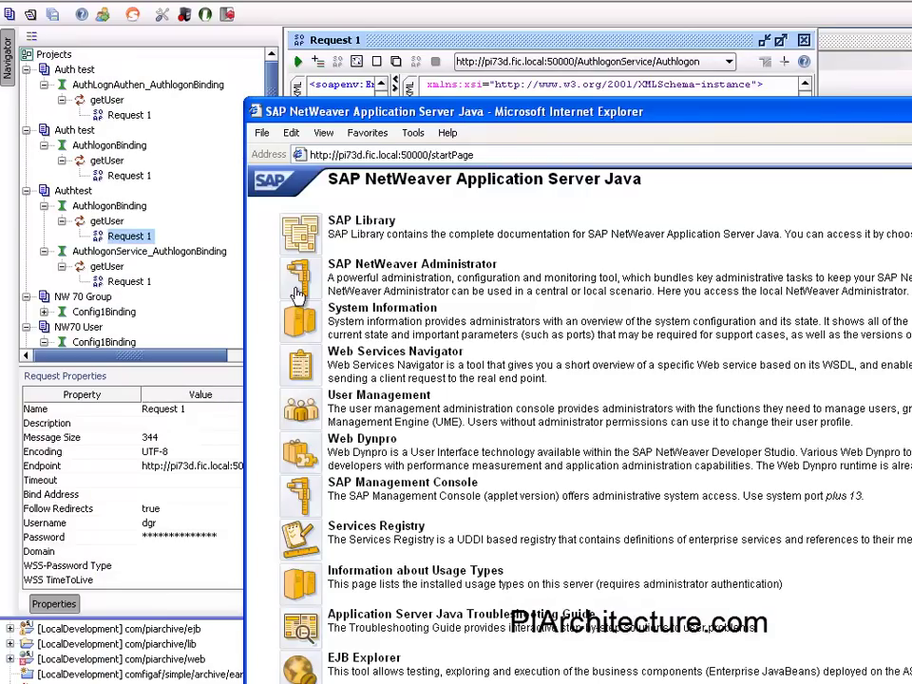
click(298, 292)
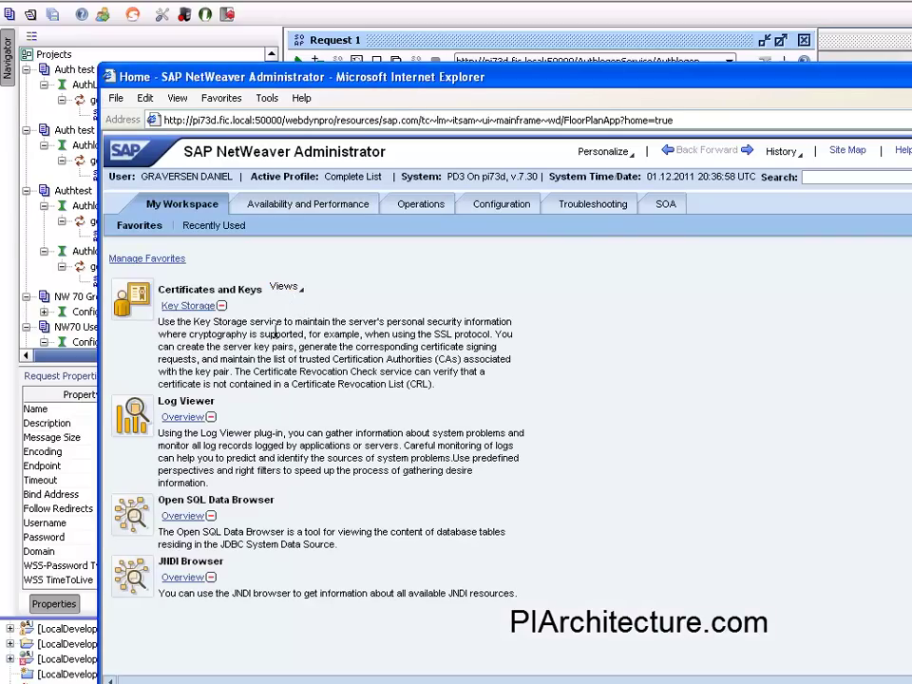
click(670, 207)
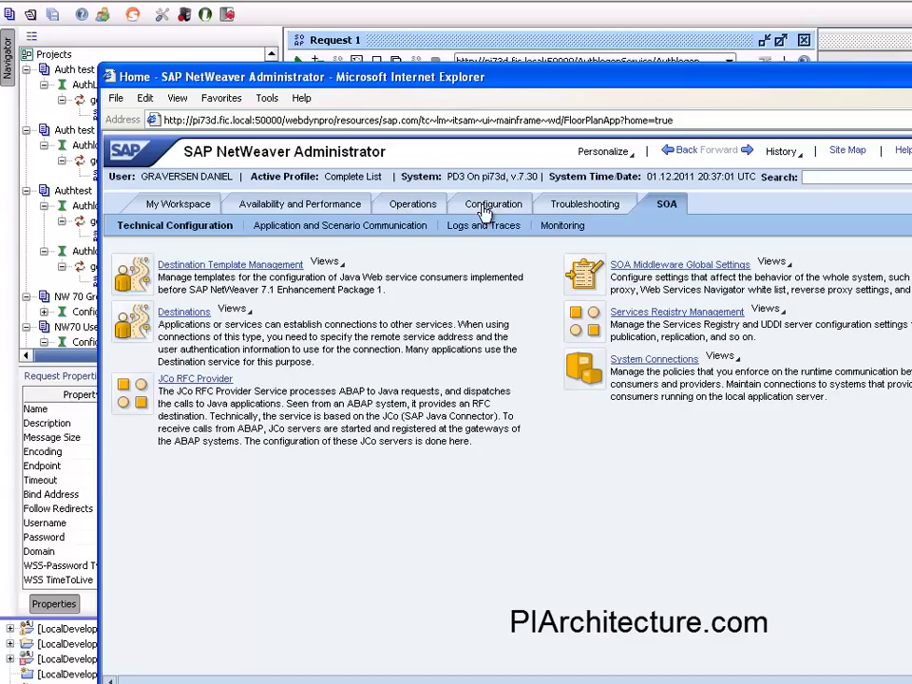
click(375, 232)
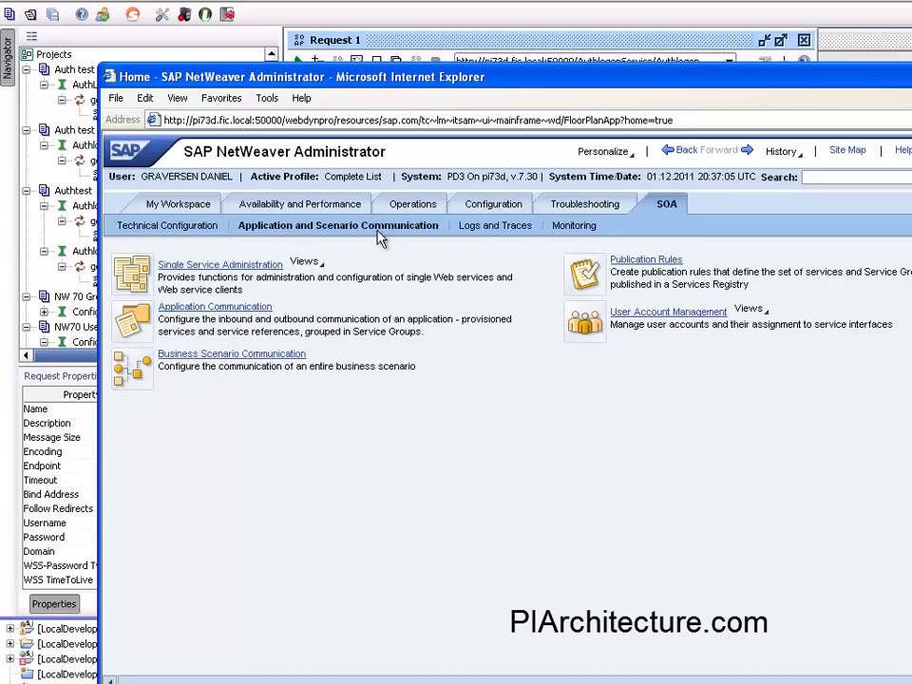
click(253, 274)
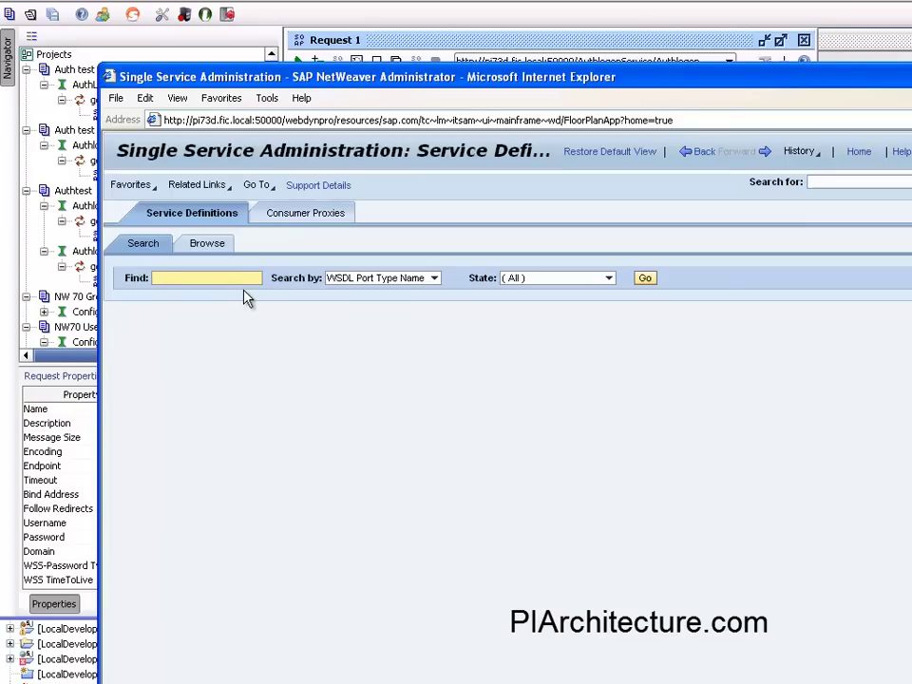
Search service definitions for A*, select Authlogon, and display its endpoint's security settings.
text(A*)
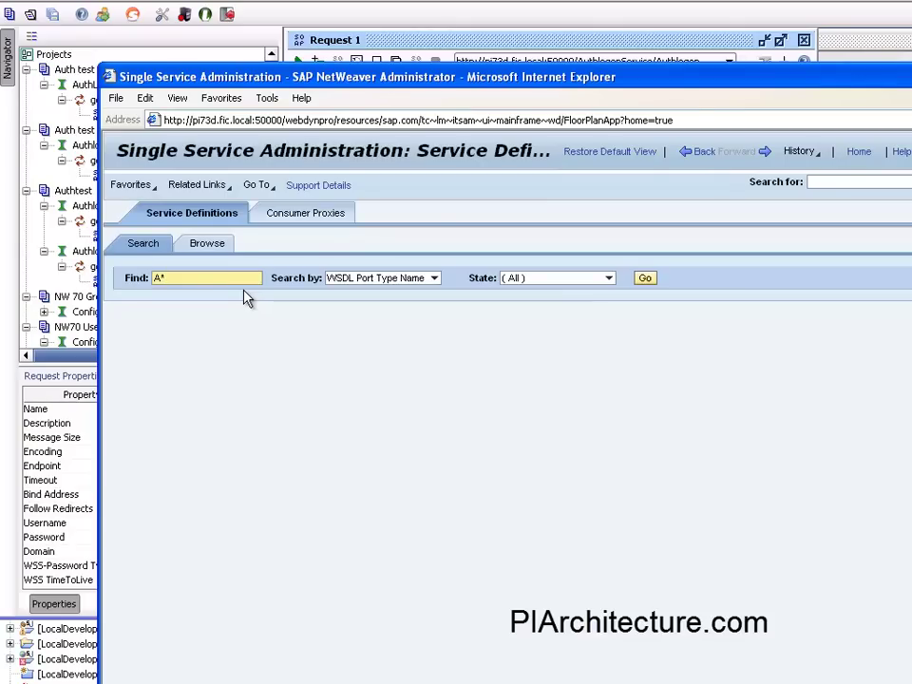
key(Return)
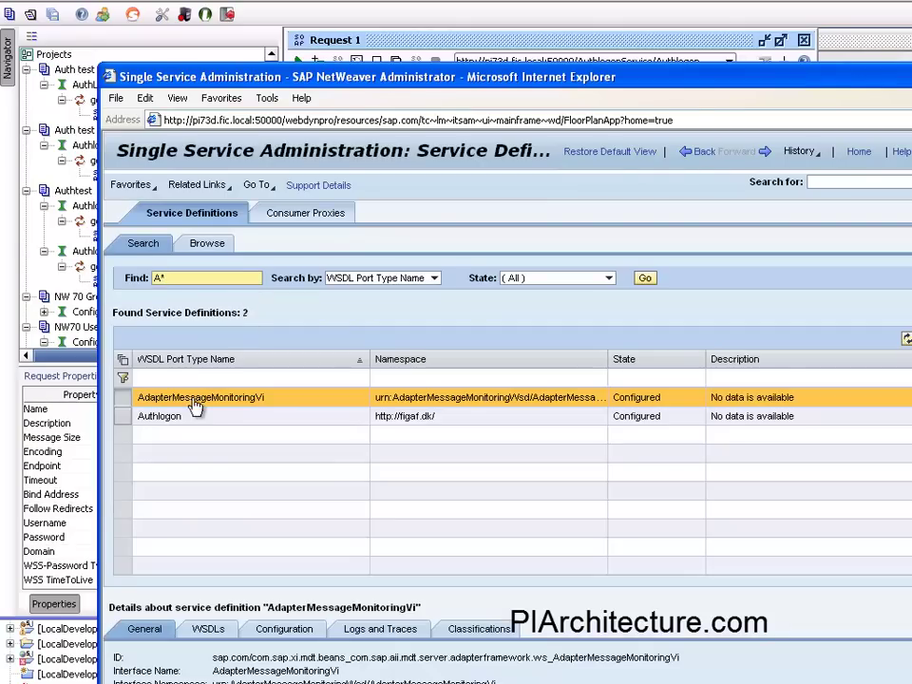
click(162, 419)
scroll(183, 437, down, 1)
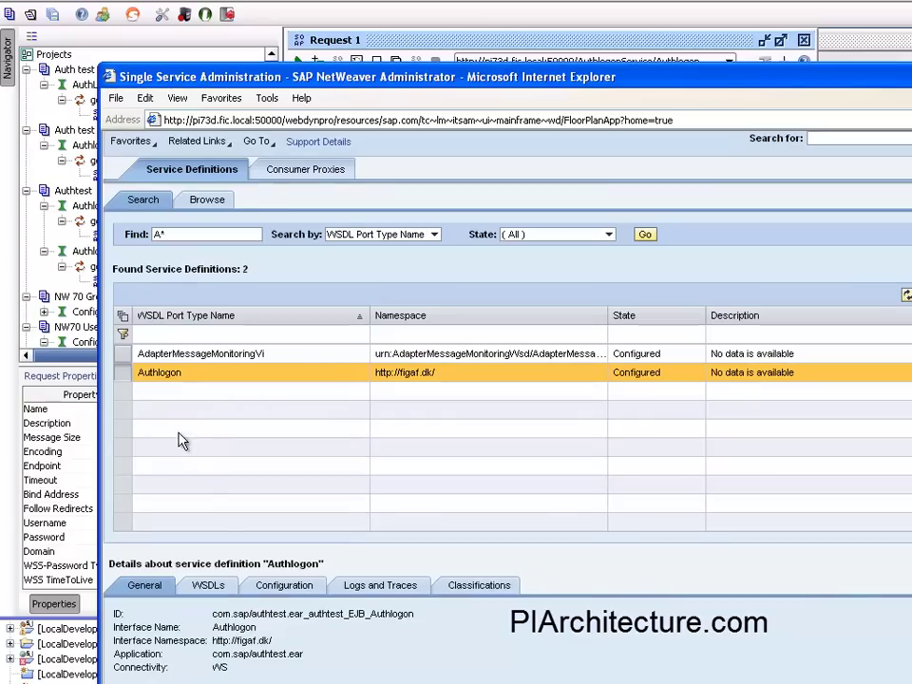
click(277, 586)
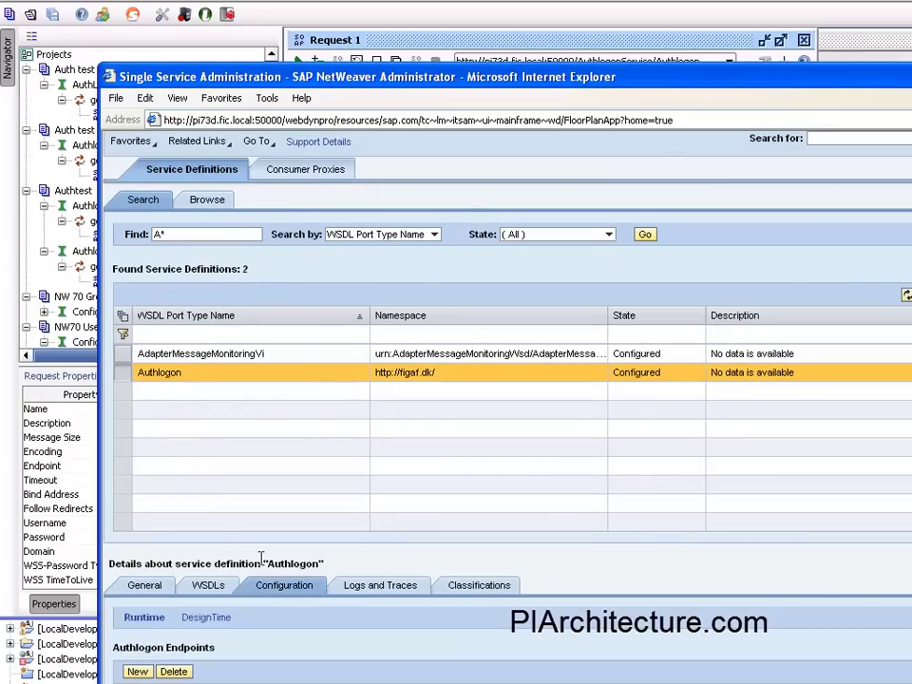
scroll(270, 595, down, 3)
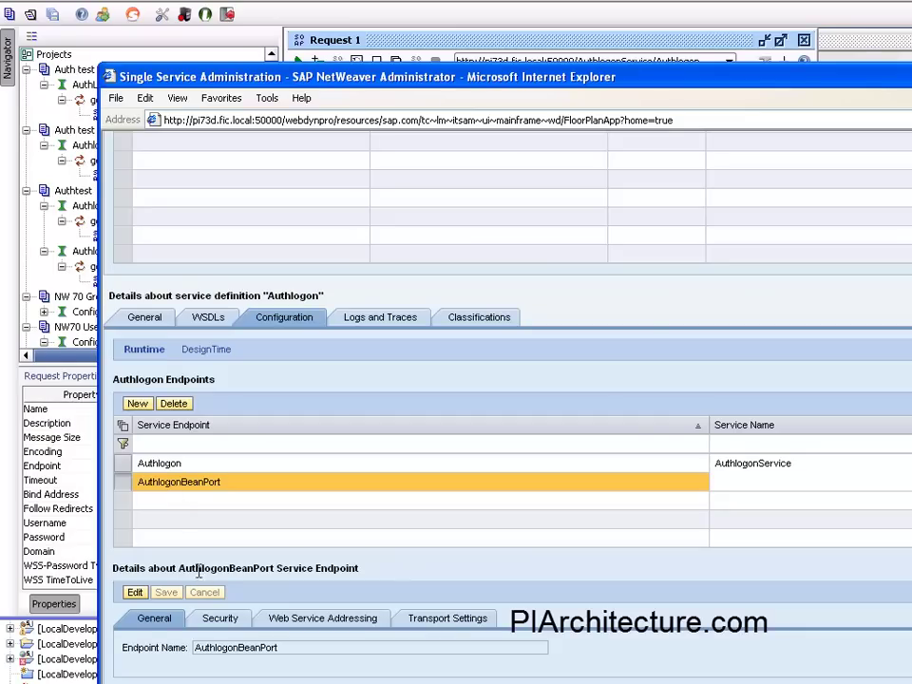
click(237, 618)
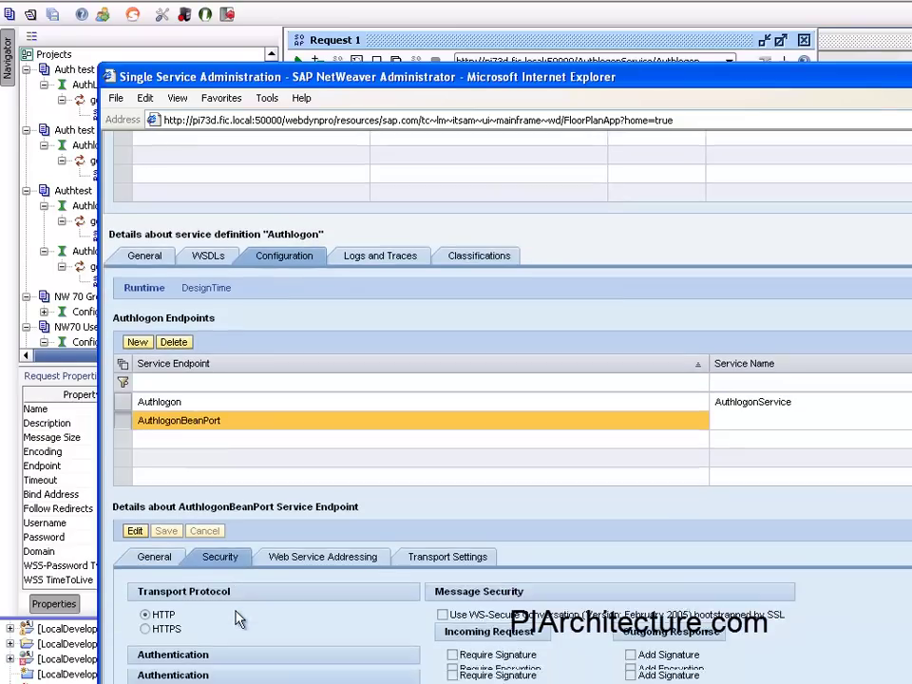
scroll(238, 618, down, 3)
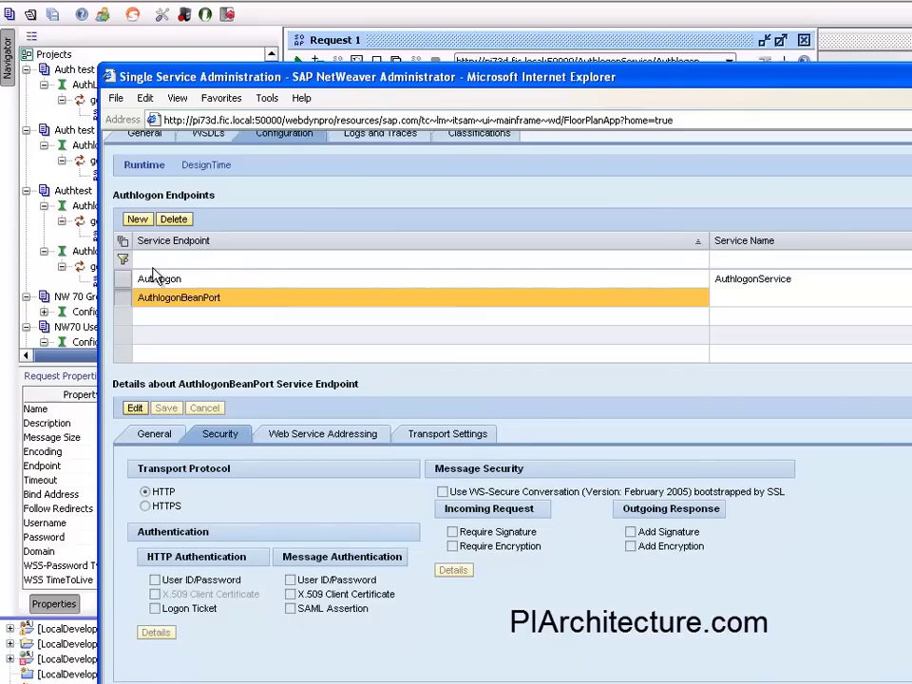
Delete the old Authlogon endpoint and create a new one on the existing AuthlogonService.
click(159, 281)
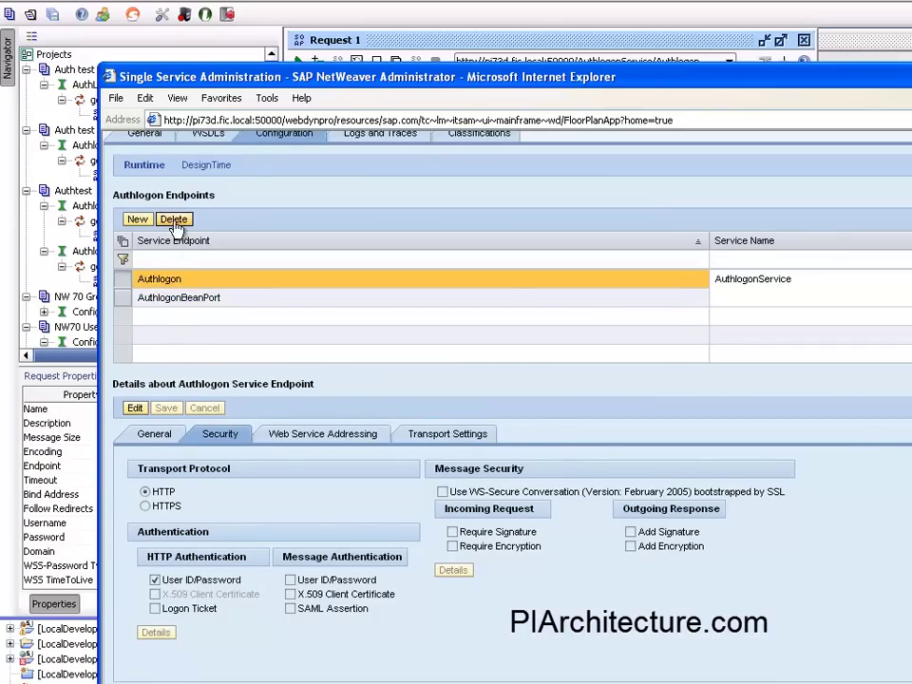
click(174, 220)
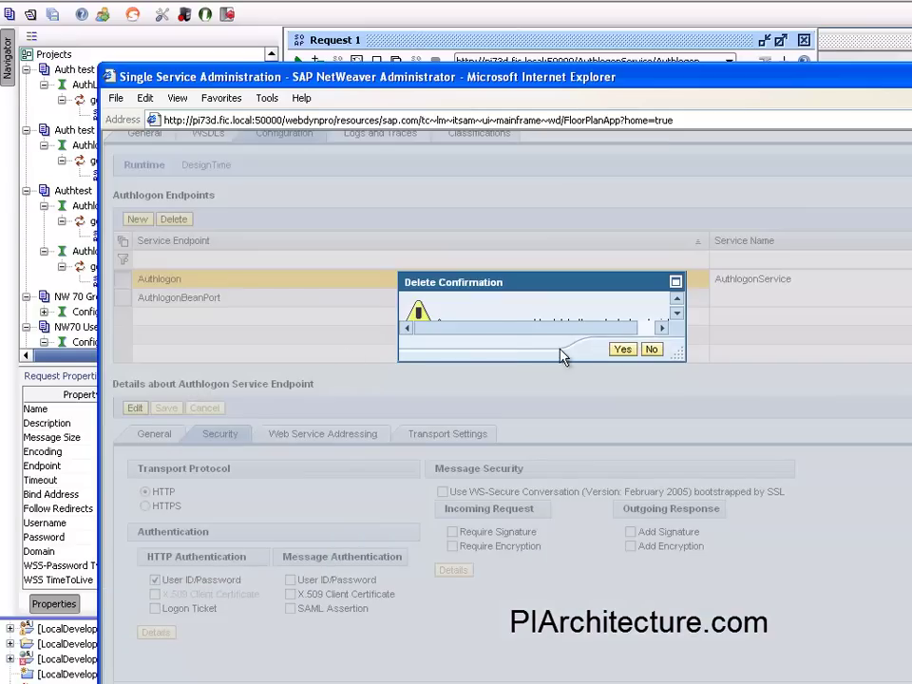
click(624, 351)
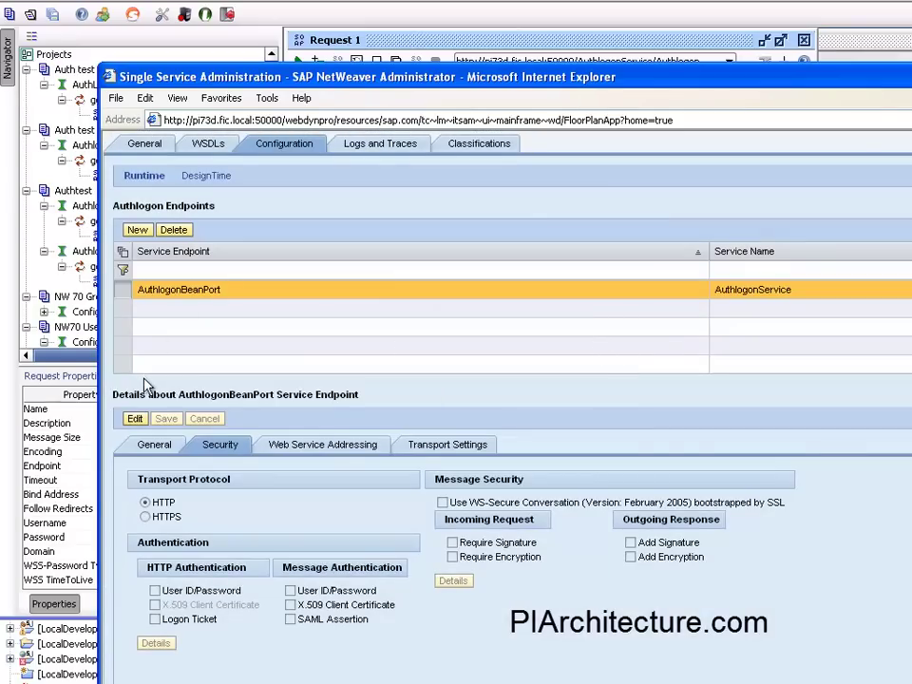
click(137, 231)
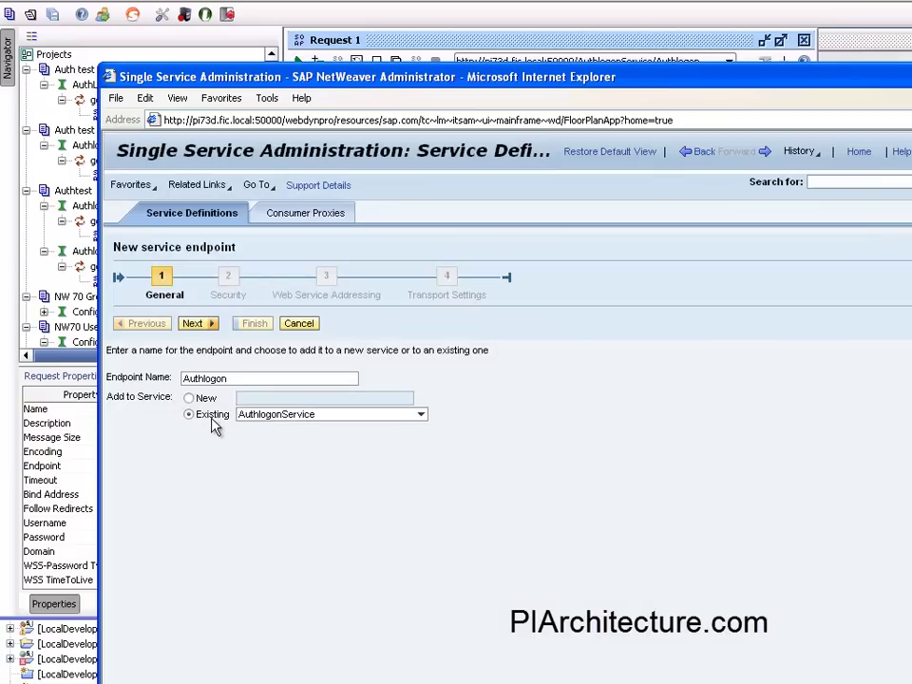
click(194, 323)
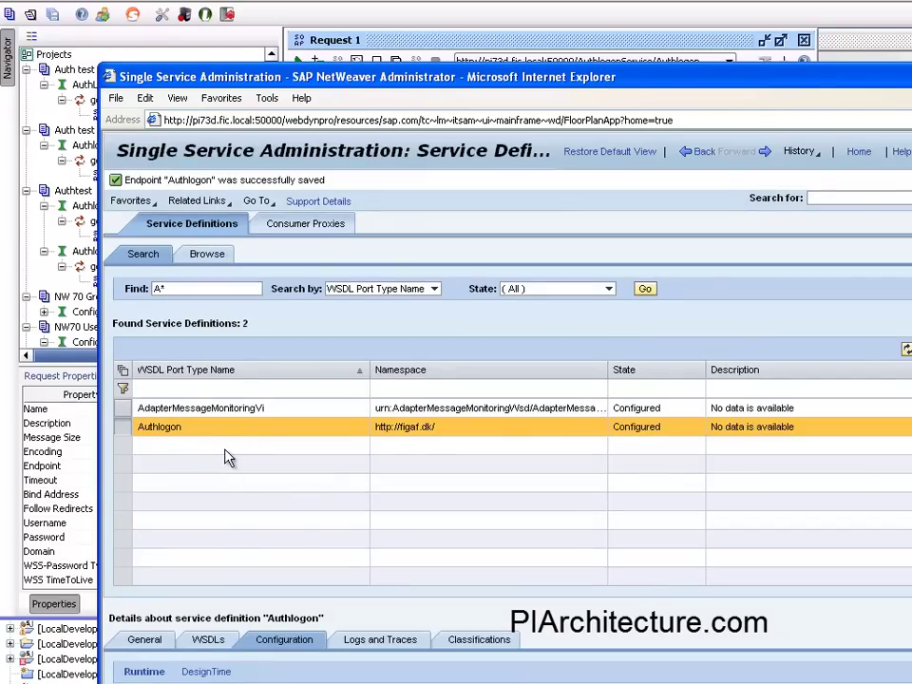
Open AuthlogonService's WSDL from the WSDLs tab and select the Authlogon port's location URL.
scroll(228, 458, down, 5)
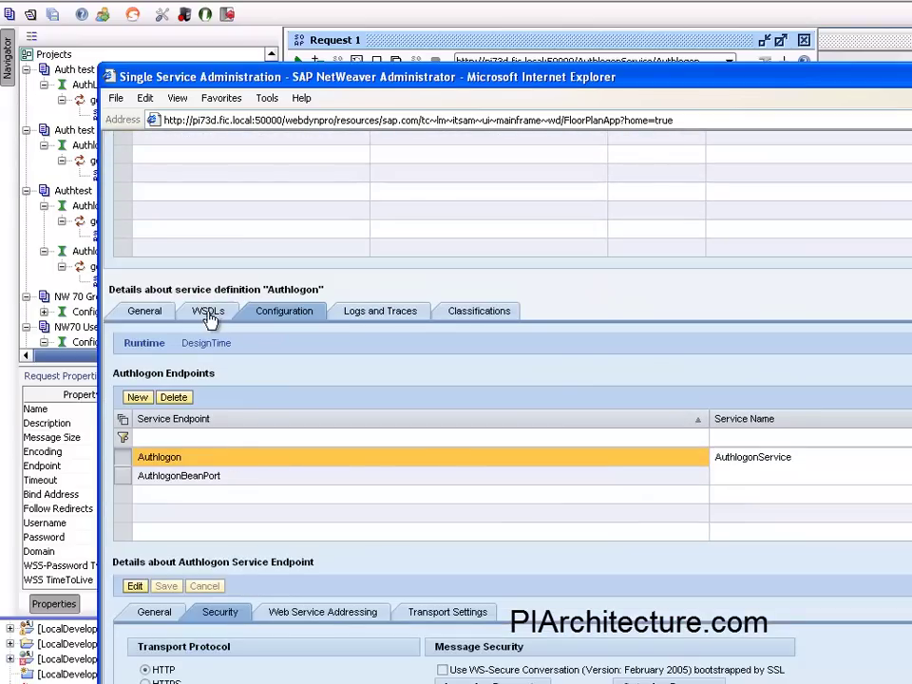
click(208, 313)
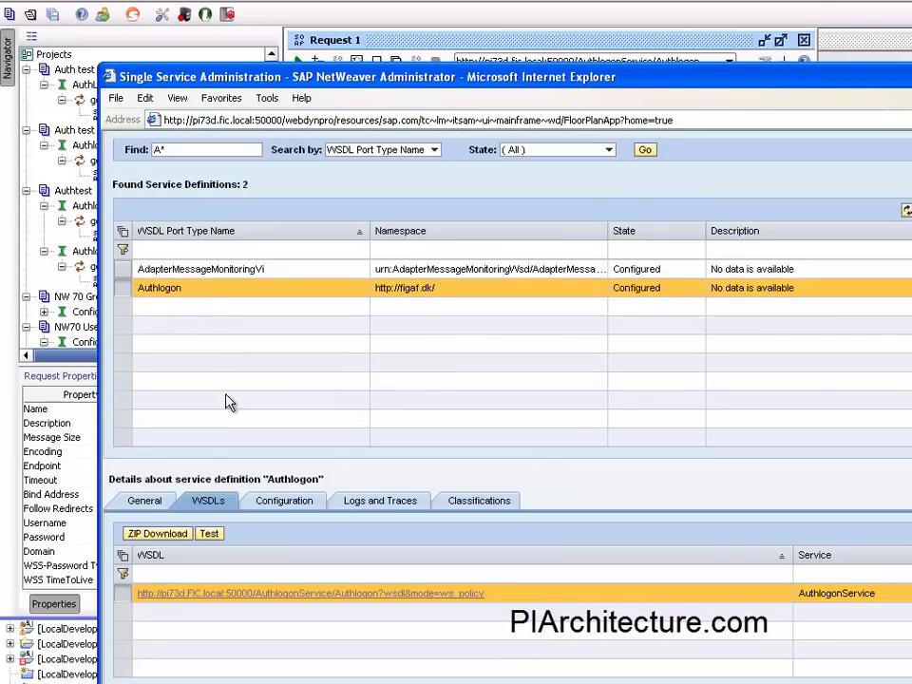
click(295, 594)
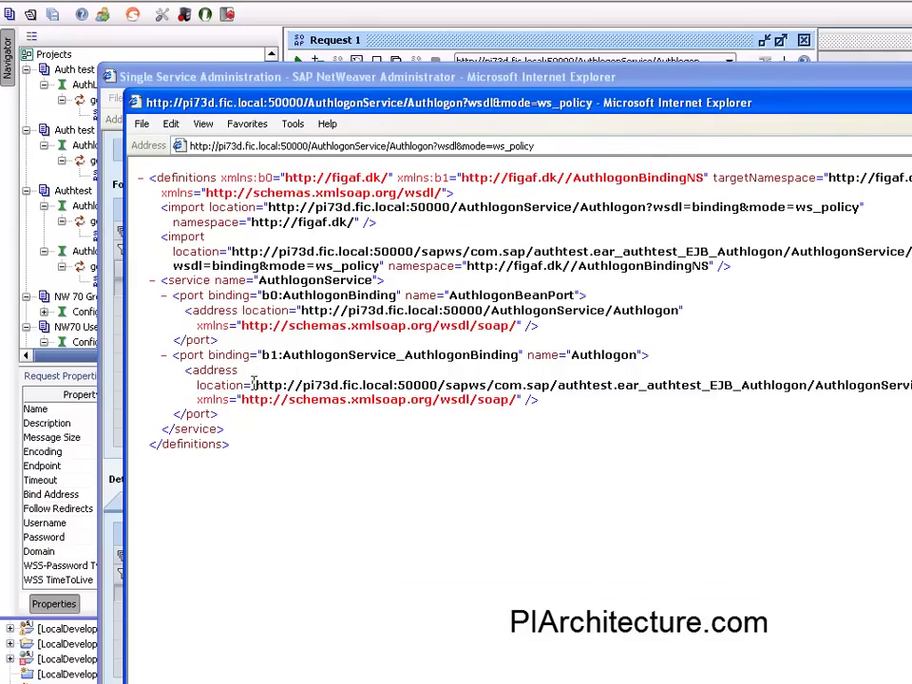
drag(282, 296, 540, 326)
drag(299, 384, 909, 386)
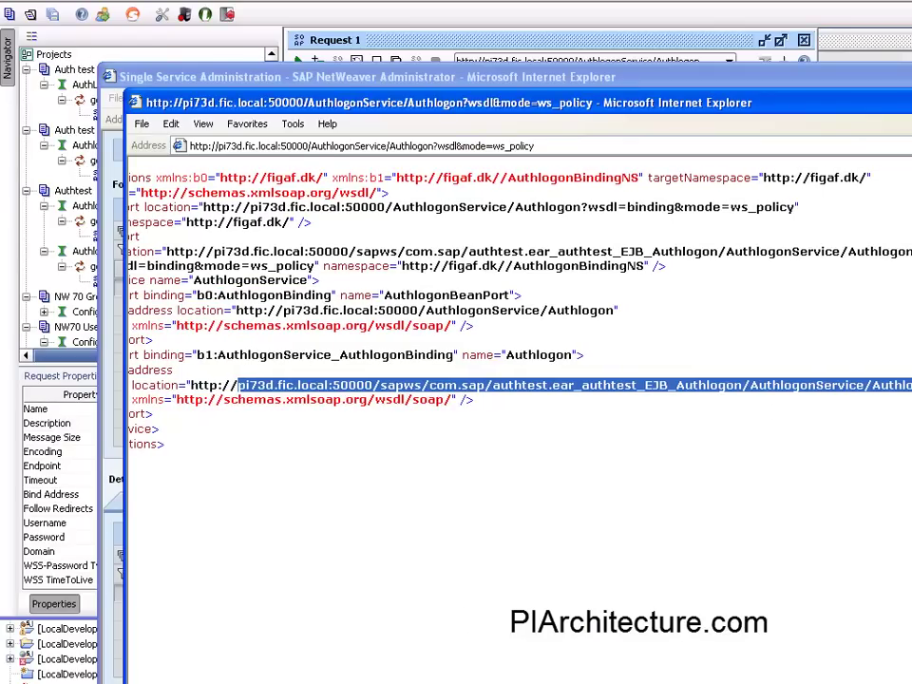
Back in soapUI, check the request's endpoint list and resend the getUser request.
click(404, 49)
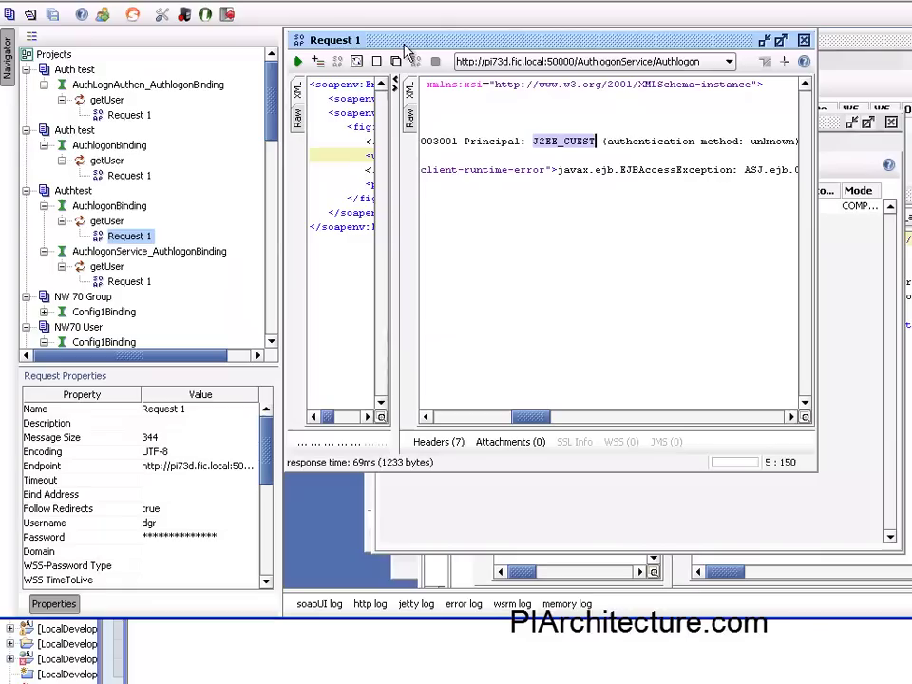
click(457, 61)
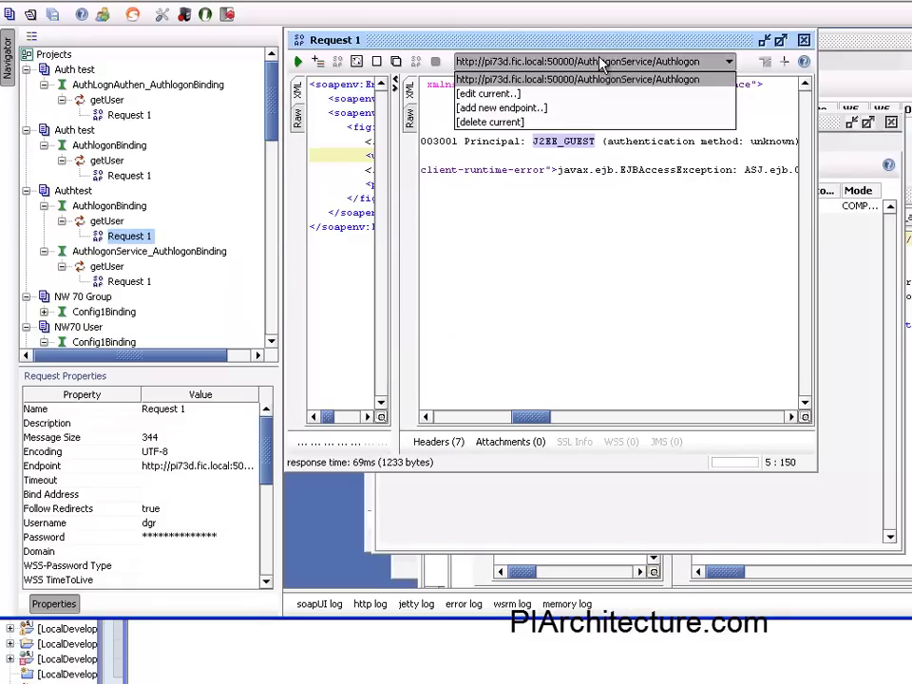
click(601, 62)
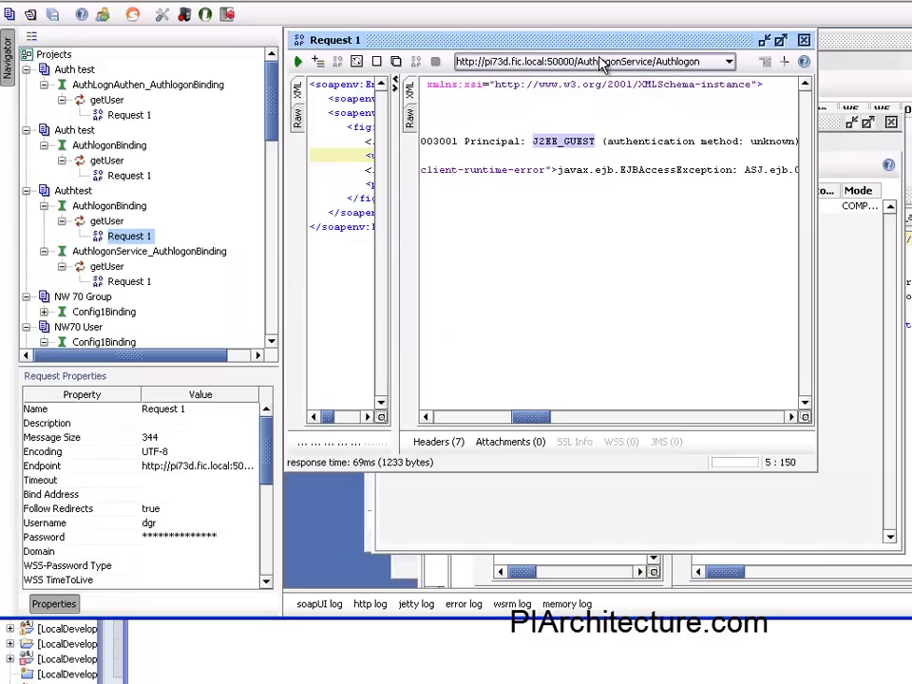
click(298, 62)
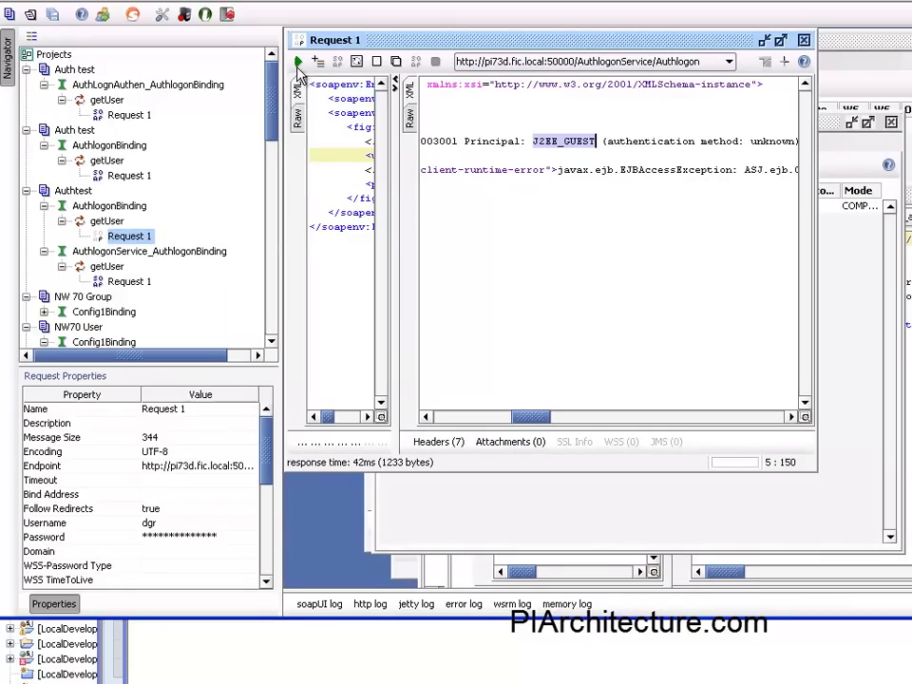
Open Request 1 under AuthlogonService_AuthlogonBinding getUser, correct the username, and submit it.
click(108, 268)
double_click(122, 283)
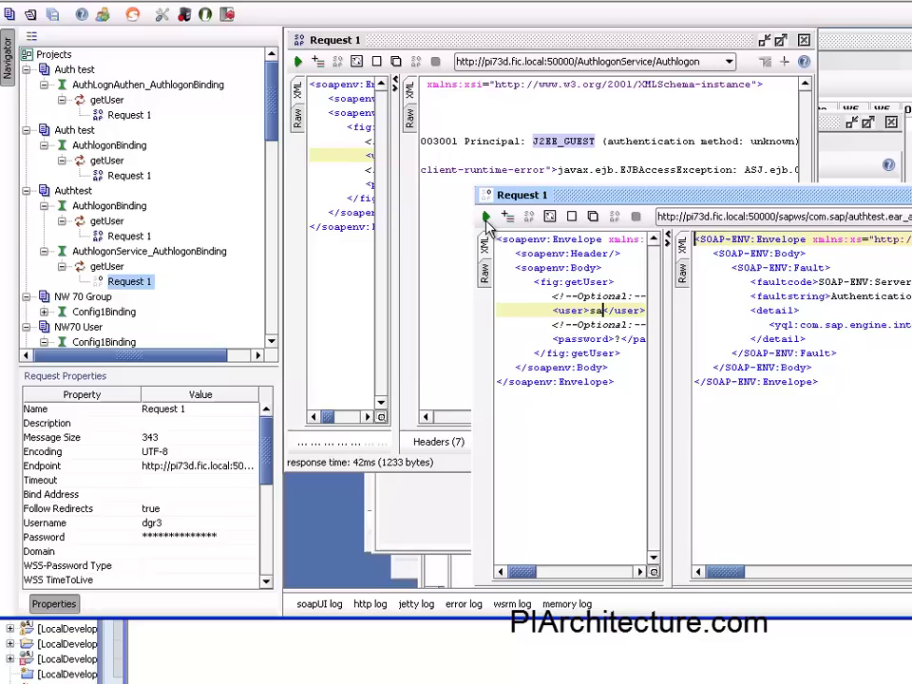
click(173, 523)
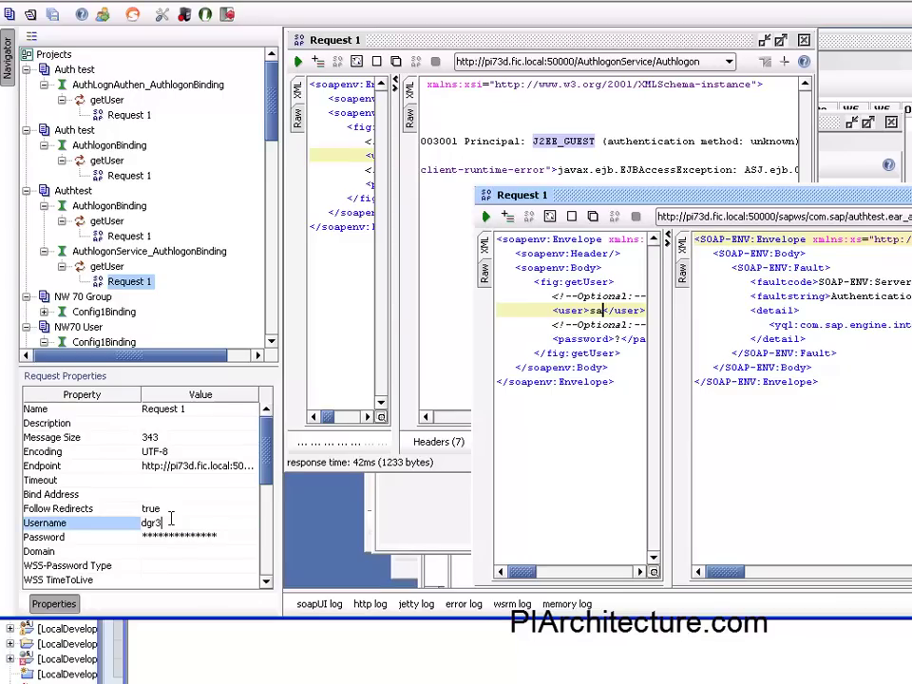
double_click(177, 521)
key(Return)
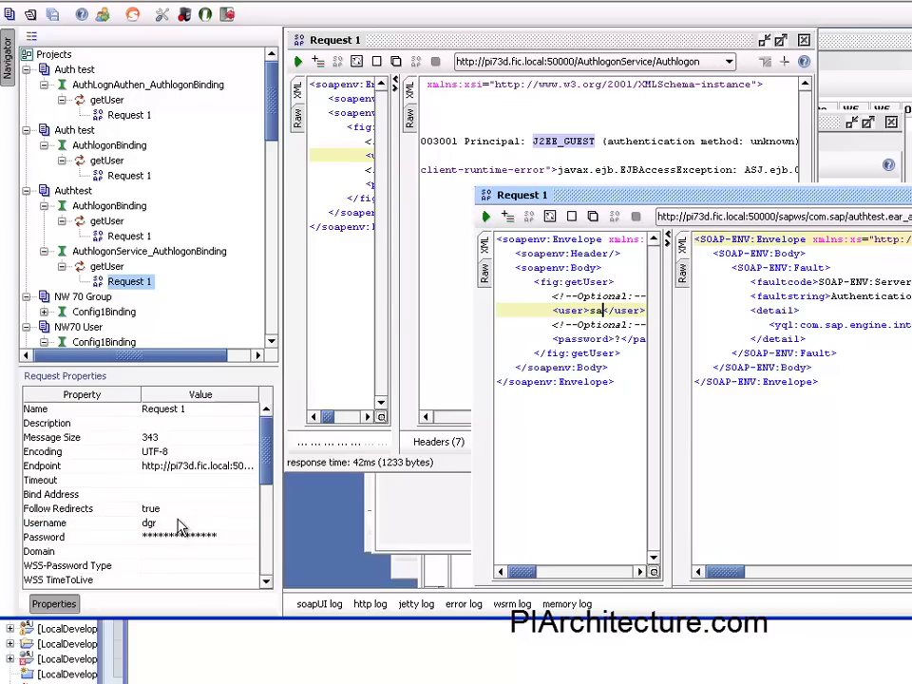
click(485, 217)
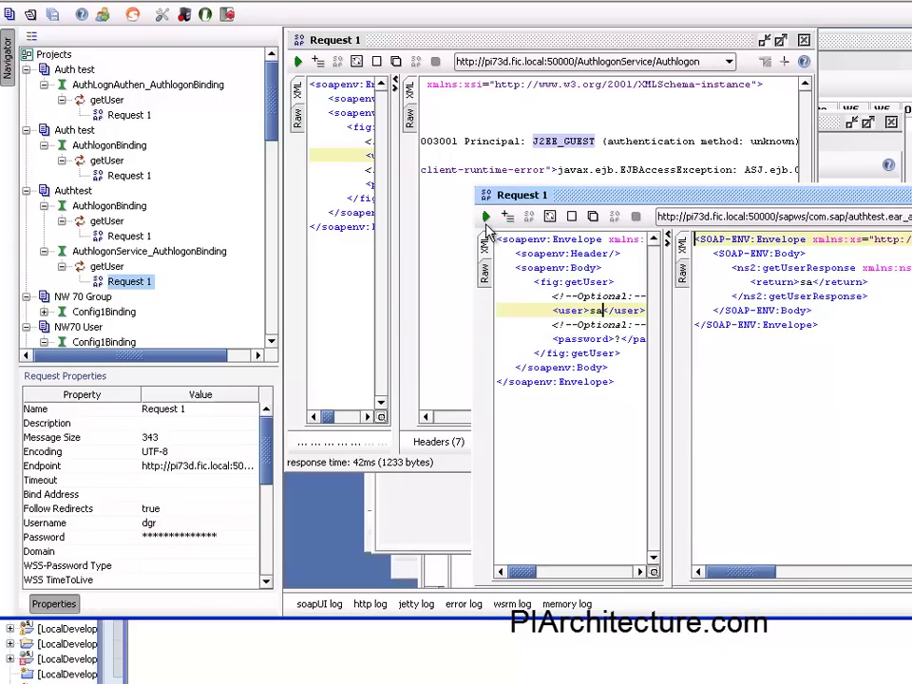
Acknowledge the Deploy finished message and bring the AuthlogonBean.java editor back into view.
click(597, 319)
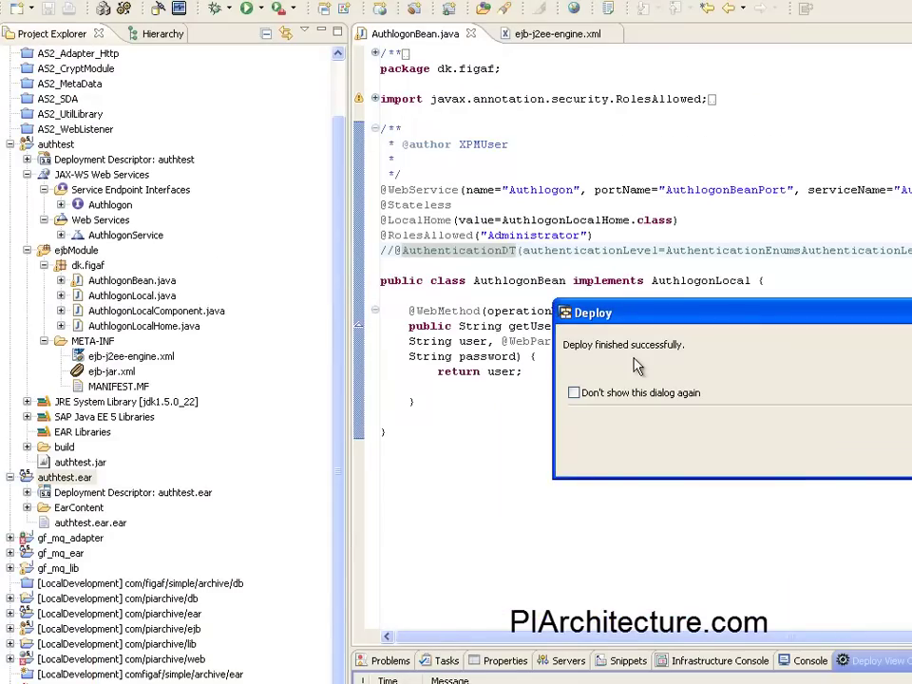
key(Return)
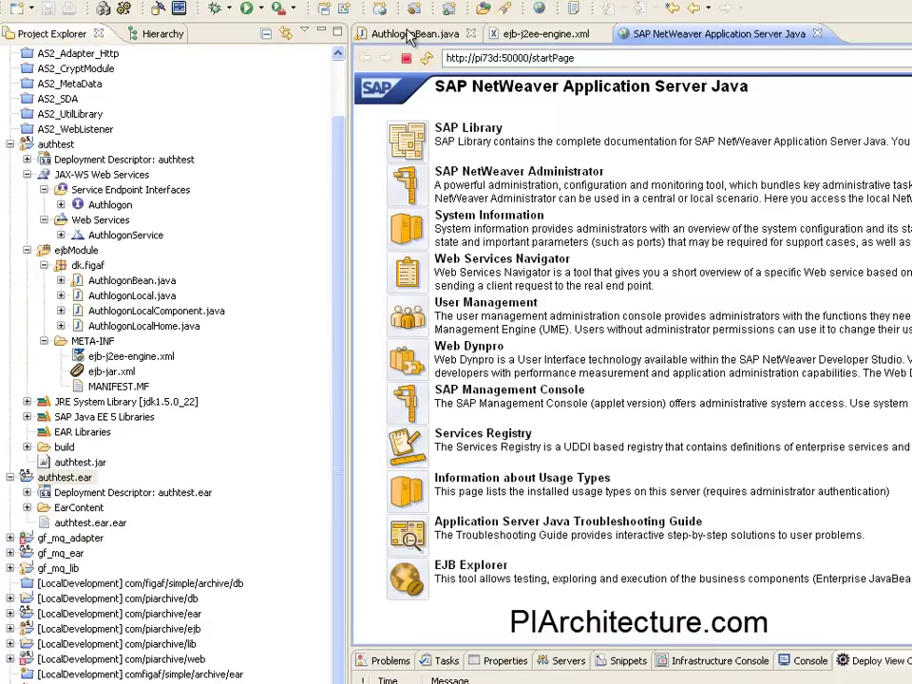
click(408, 35)
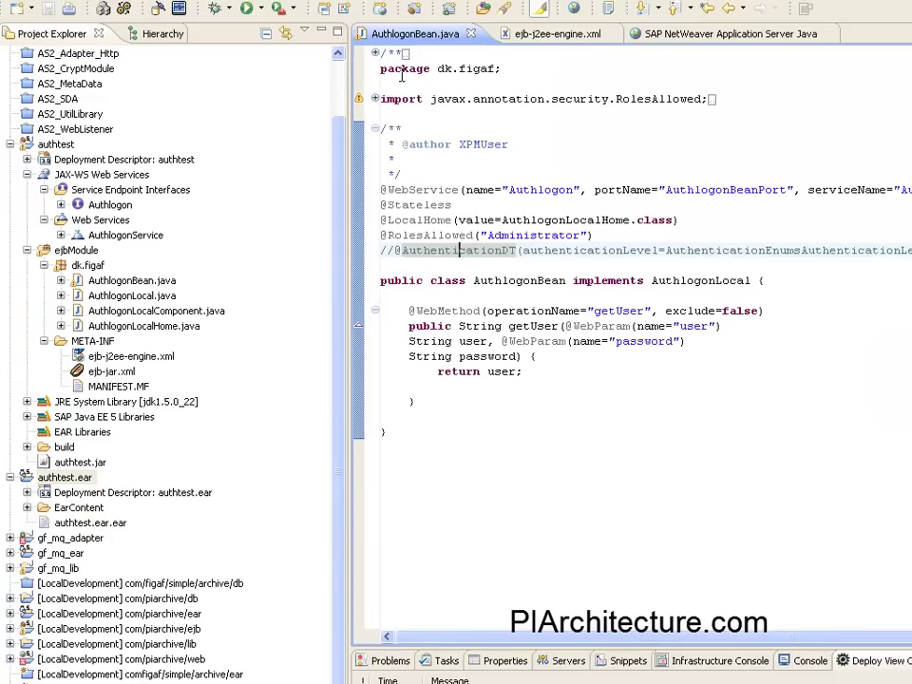